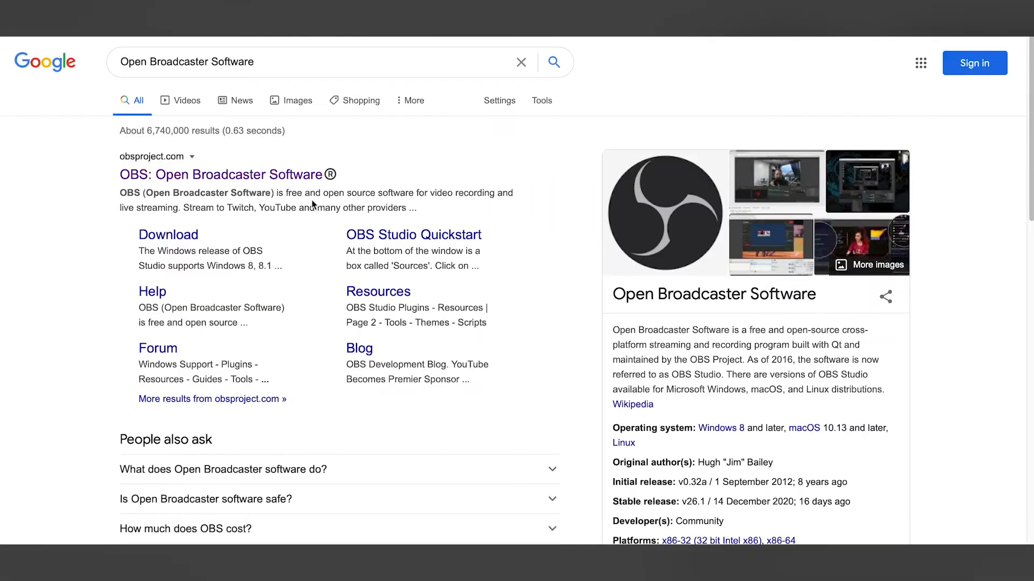
- Open the OBS project site and download OBS Studio for macOS 10.13+, allowing downloads from obsproject.com
{"action": "left_click", "coordinate": [259, 175]}
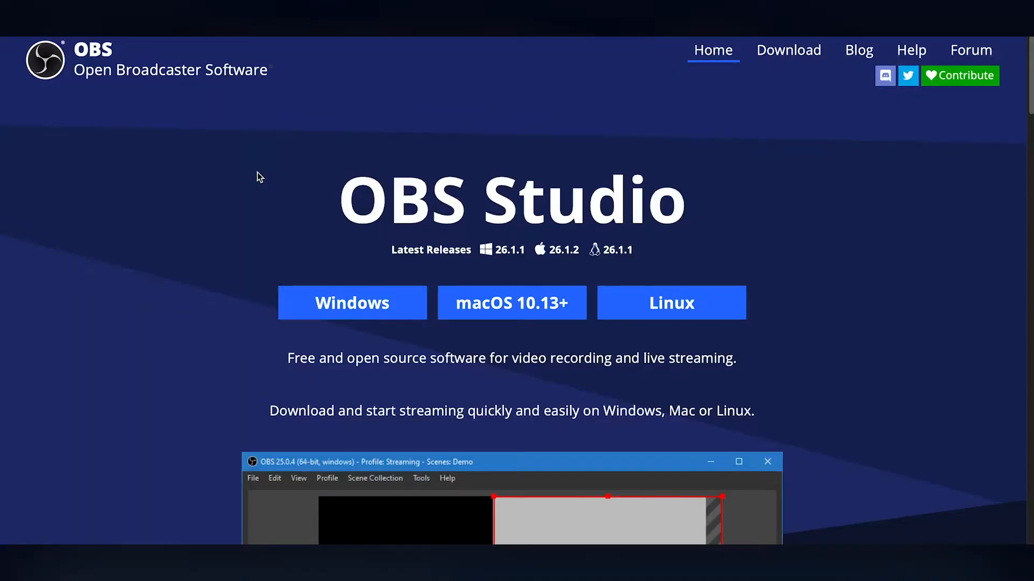
{"action": "left_click", "coordinate": [504, 295]}
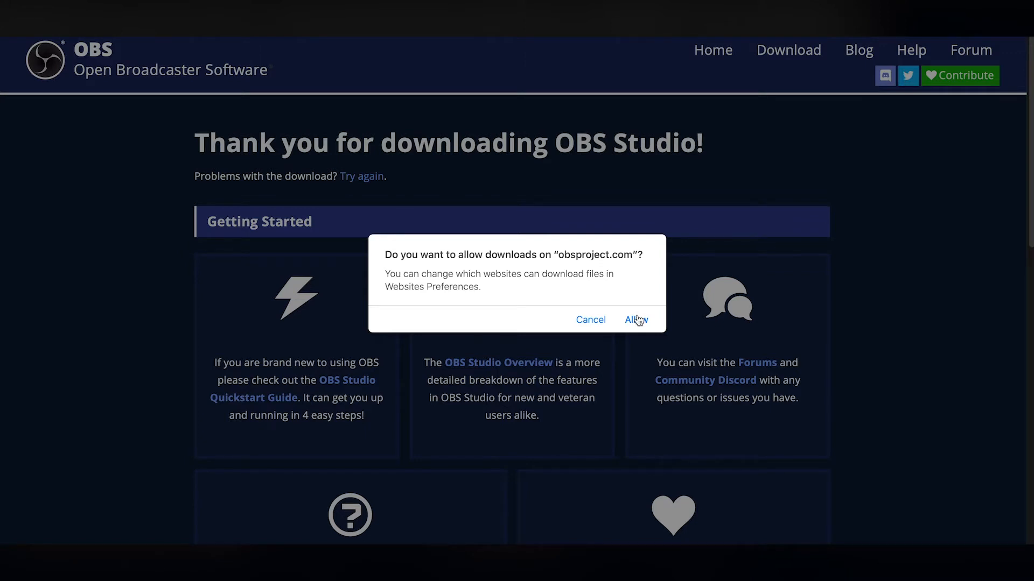
{"action": "left_click", "coordinate": [637, 319]}
{"action": "key", "text": "super+l"}
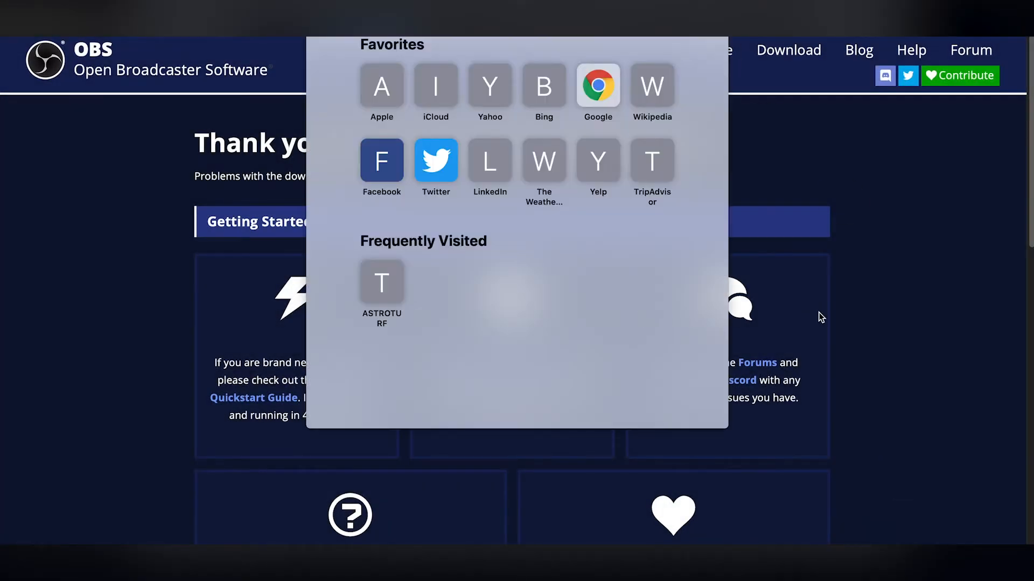
{"action": "left_click", "coordinate": [874, 309]}
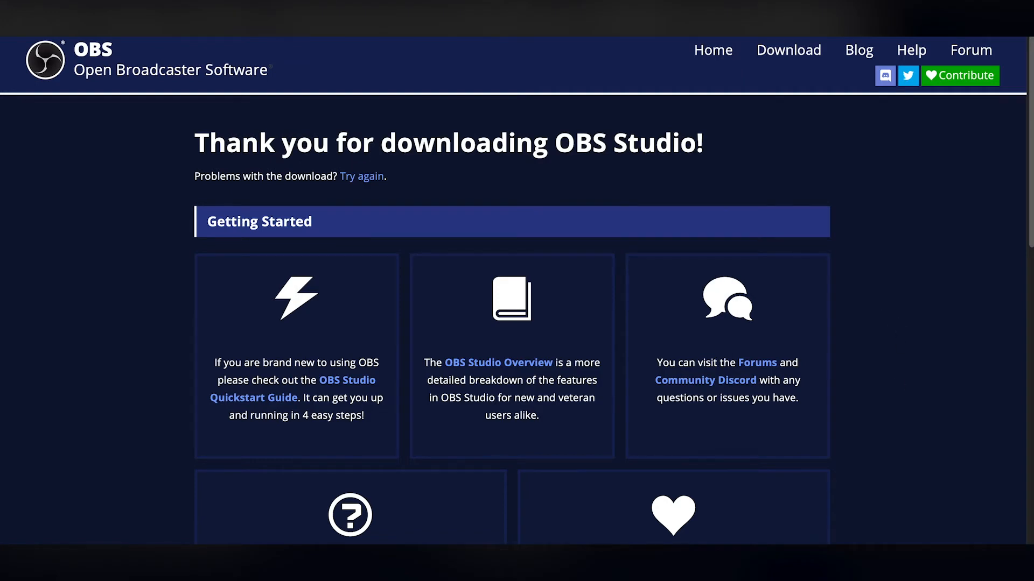
- Open the downloaded OBS-Studio 26.1.2 disk image and copy OBS into the Applications folder
{"action": "left_click", "coordinate": [915, 563]}
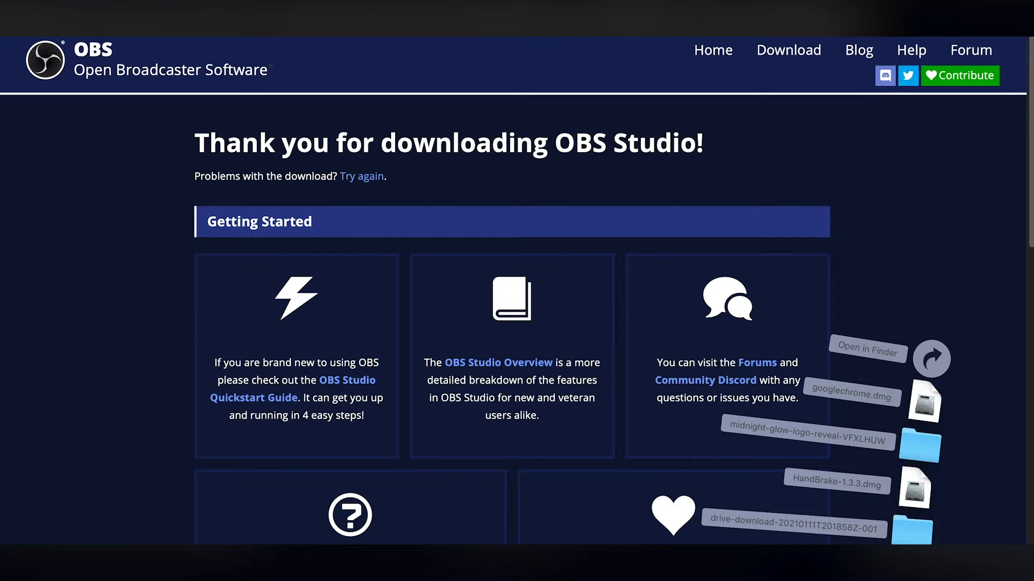
{"action": "key", "text": "Escape"}
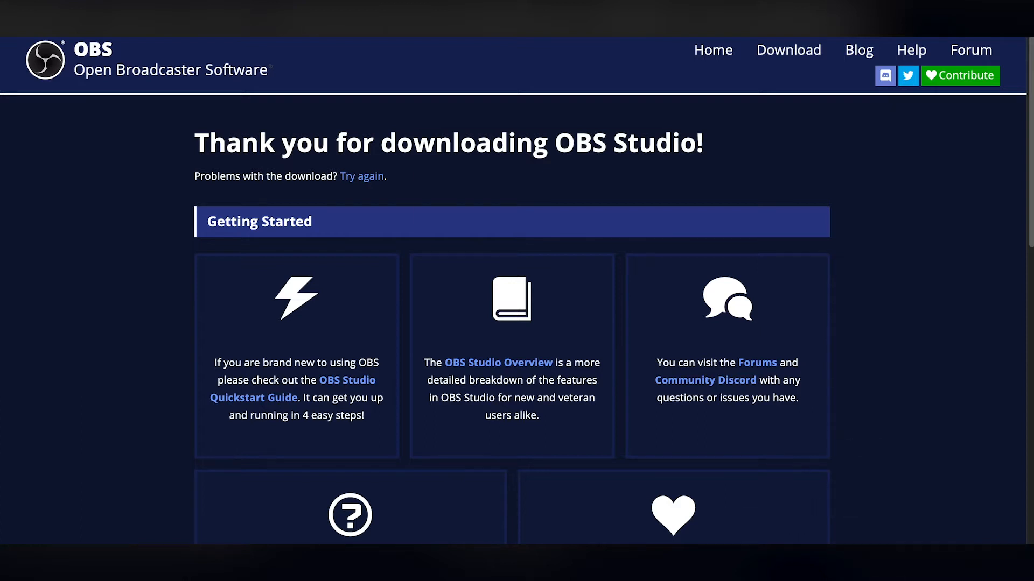
{"action": "left_click", "coordinate": [915, 562]}
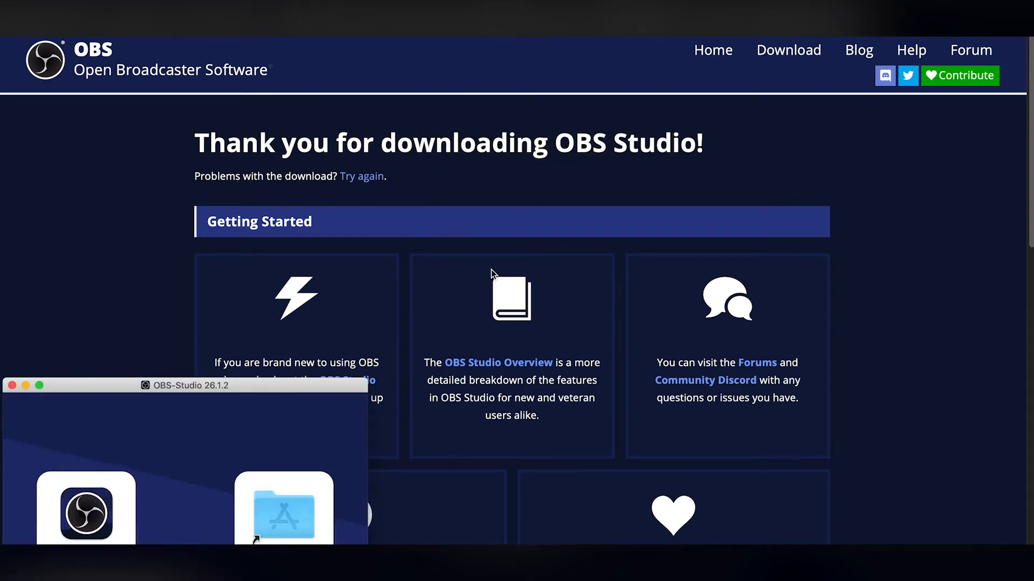
{"action": "left_click_drag", "start_coordinate": [153, 388], "coordinate": [415, 158]}
{"action": "left_click_drag", "start_coordinate": [336, 296], "coordinate": [539, 303]}
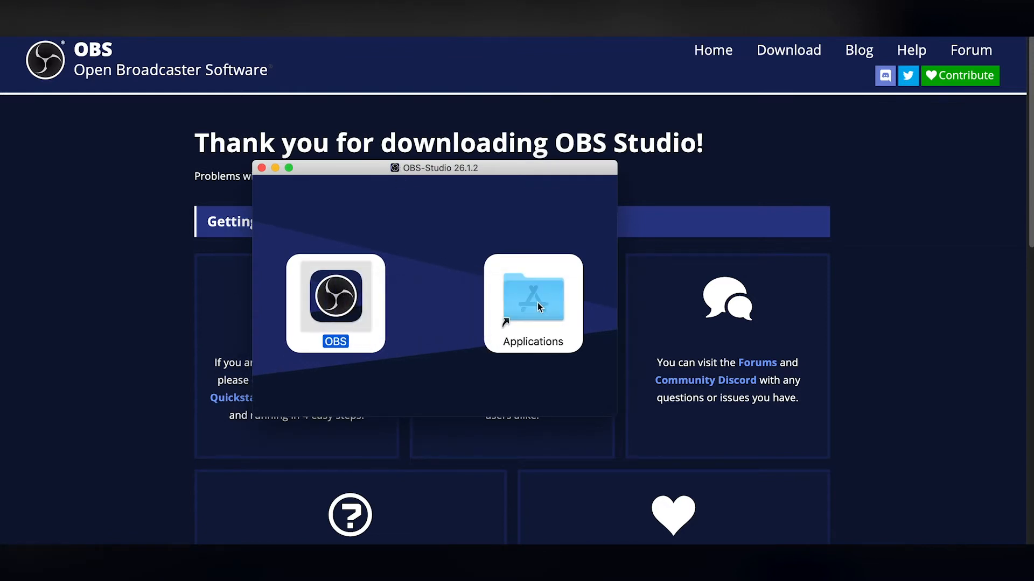
- Close the OBS installer window and eject the OBS-Studio 26.1.2 disk image from the desktop
{"action": "left_click", "coordinate": [261, 169]}
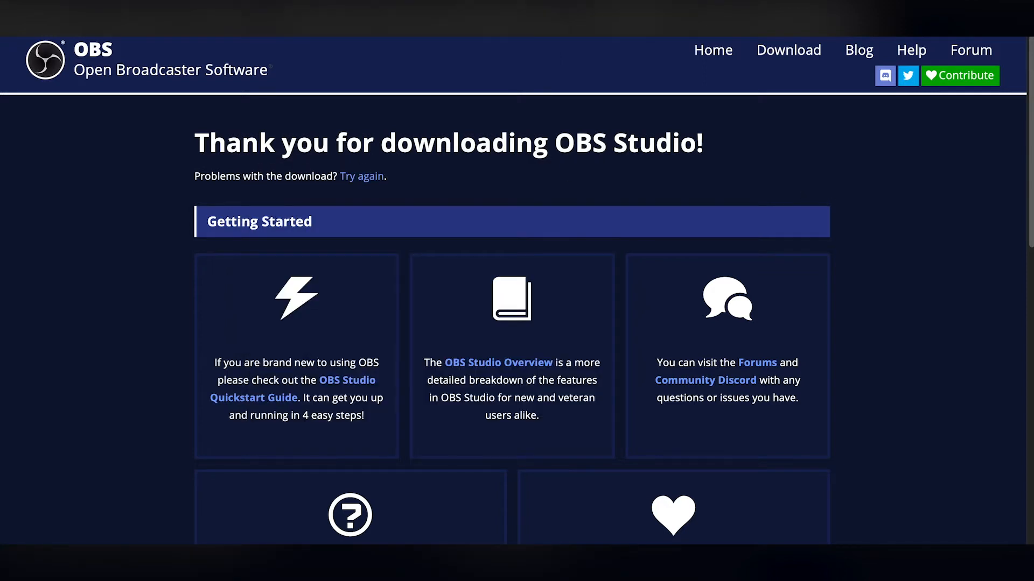
{"action": "right_click", "coordinate": [1017, 144]}
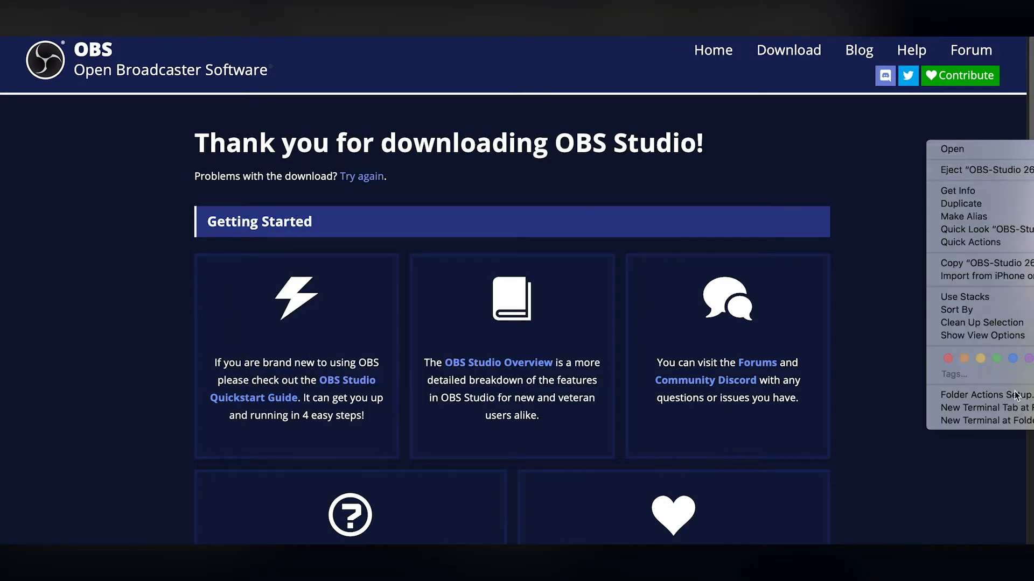
{"action": "left_click", "coordinate": [972, 171]}
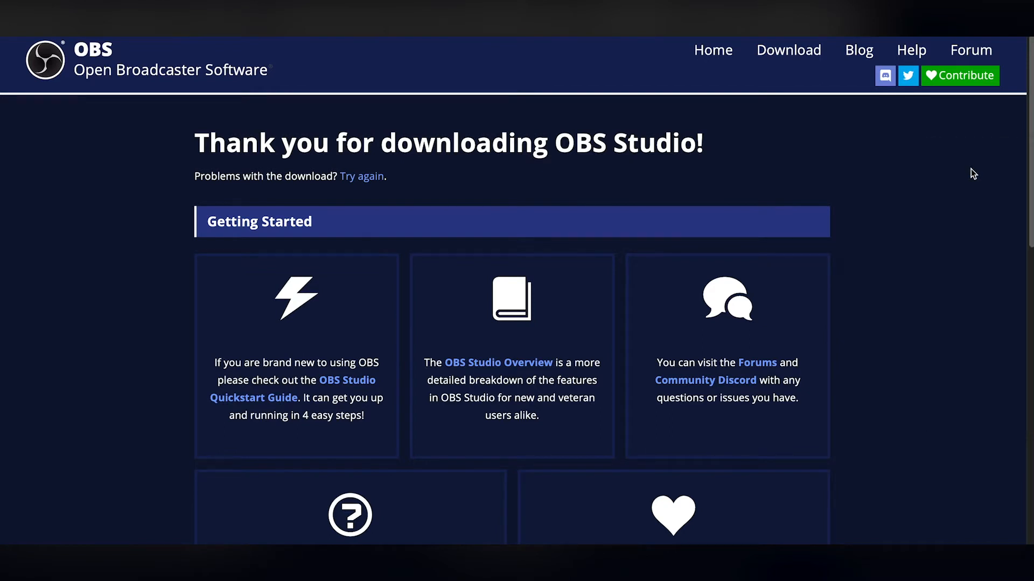
- Launch OBS from the Applications folder in Finder, confirming that it may open, and grant it microphone access
{"action": "key", "text": "super+n"}
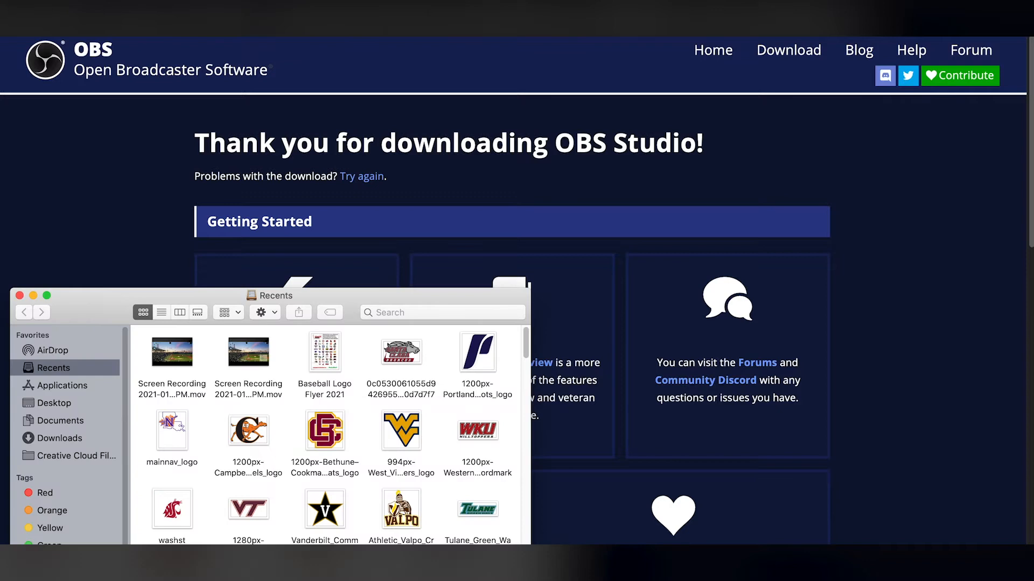
{"action": "left_click_drag", "start_coordinate": [92, 332], "coordinate": [315, 180]}
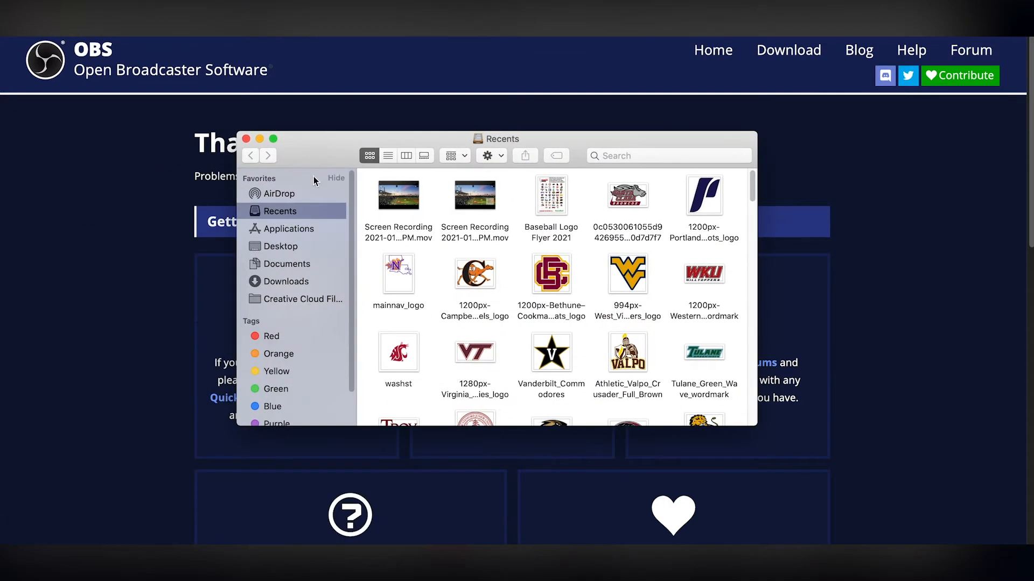
{"action": "left_click", "coordinate": [292, 231]}
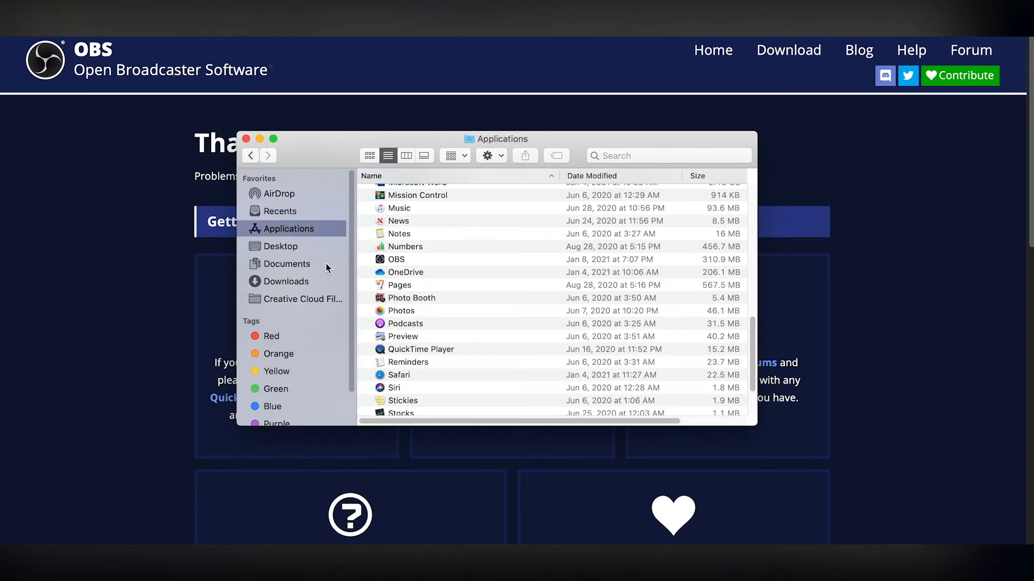
{"action": "left_click", "coordinate": [397, 263]}
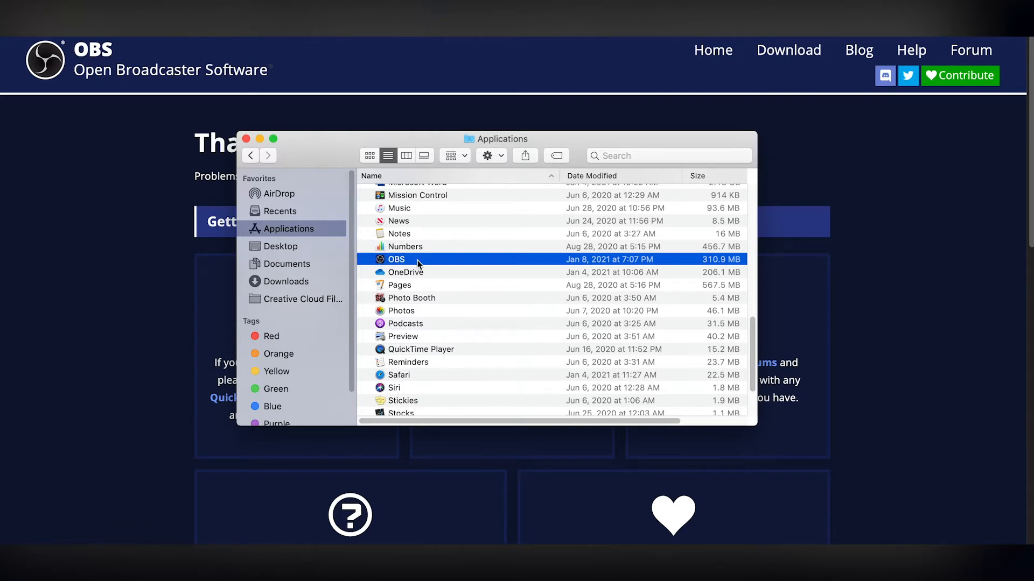
{"action": "double_click", "coordinate": [417, 260]}
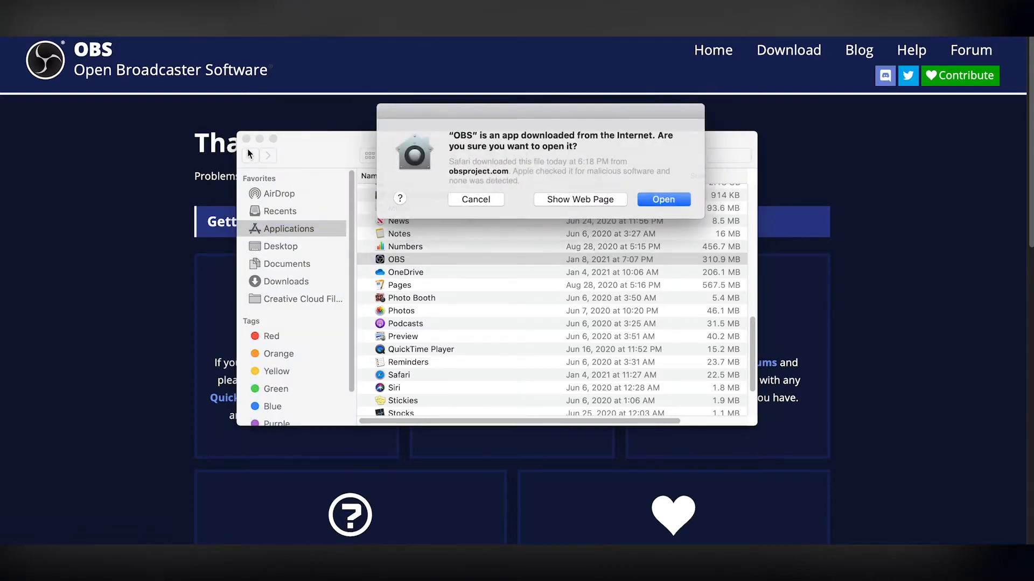
{"action": "left_click", "coordinate": [647, 199]}
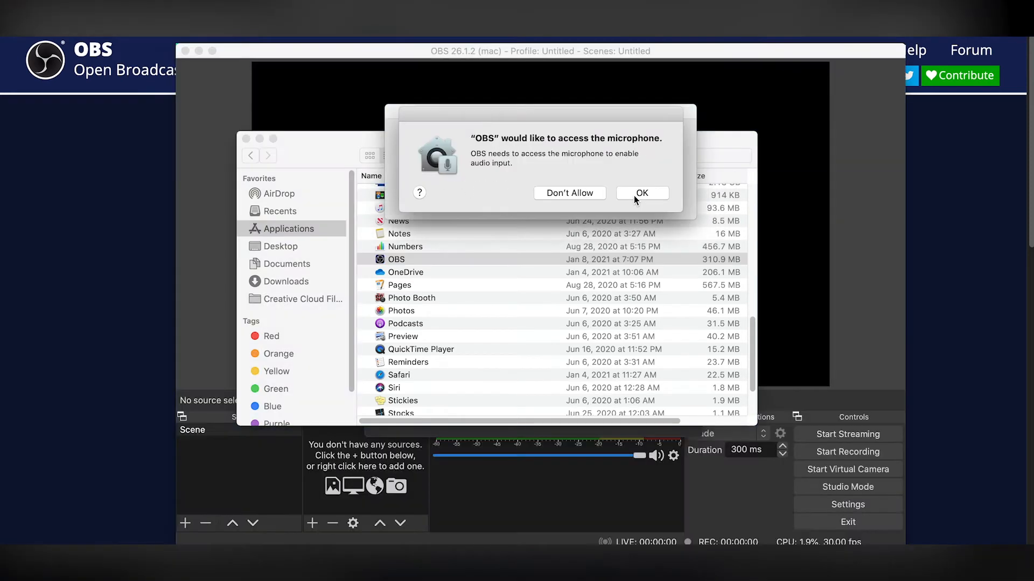
{"action": "left_click", "coordinate": [635, 195]}
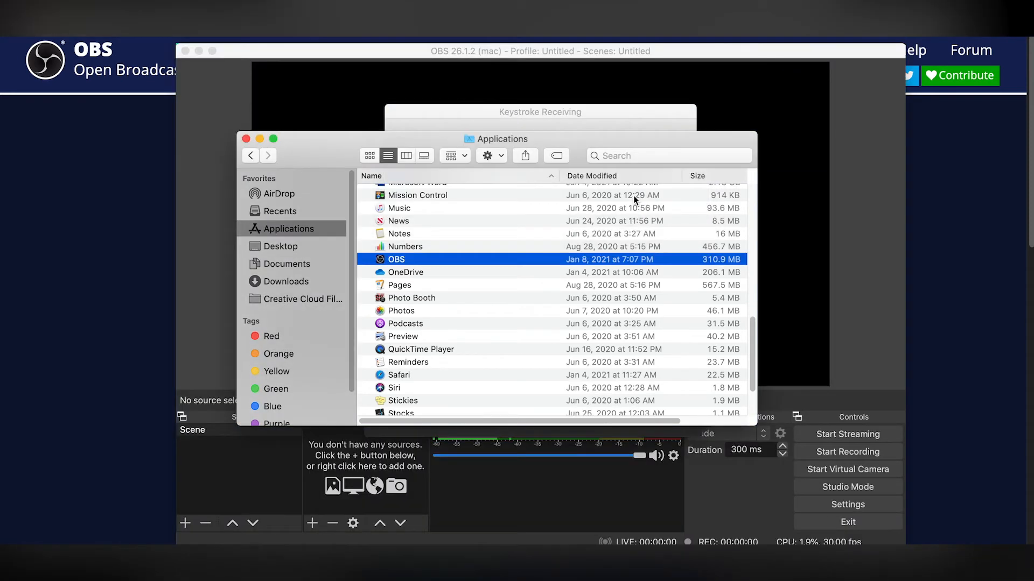
{"action": "left_click", "coordinate": [246, 139]}
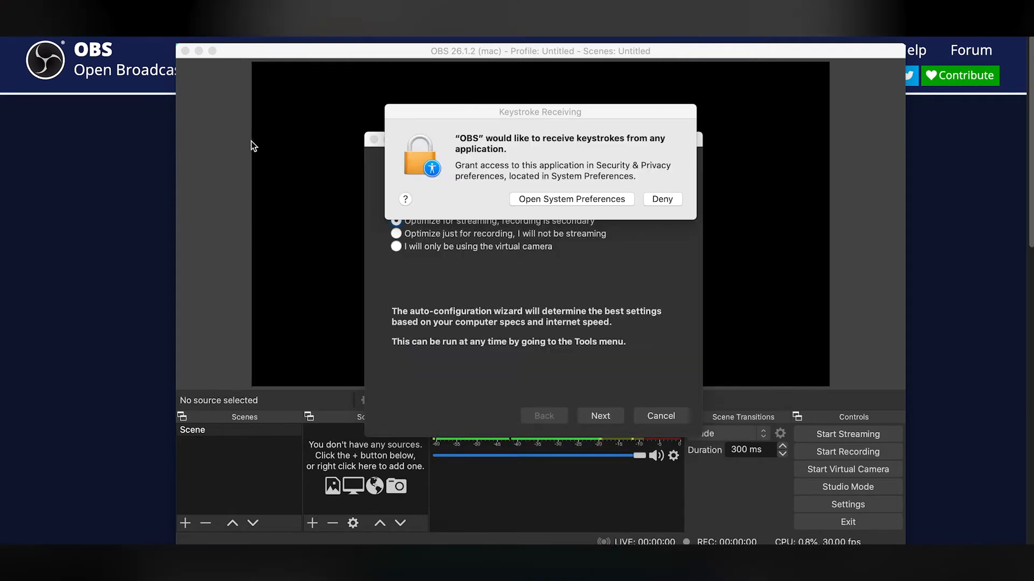
- Open the Security & Privacy preferences from the OBS keystroke request and unlock them with the account password
{"action": "left_click", "coordinate": [590, 196]}
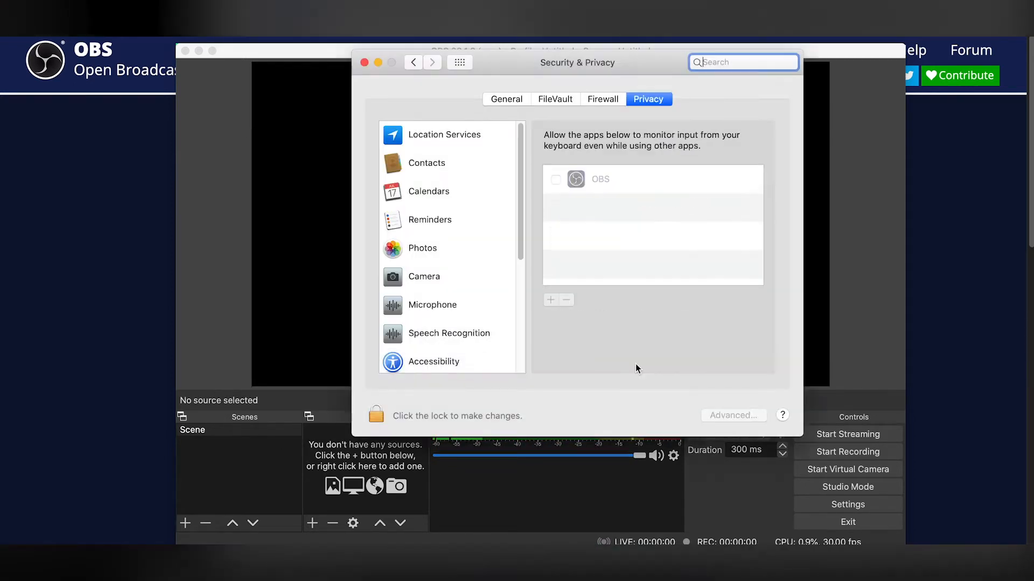
{"action": "left_click", "coordinate": [376, 414]}
{"action": "left_click", "coordinate": [619, 153]}
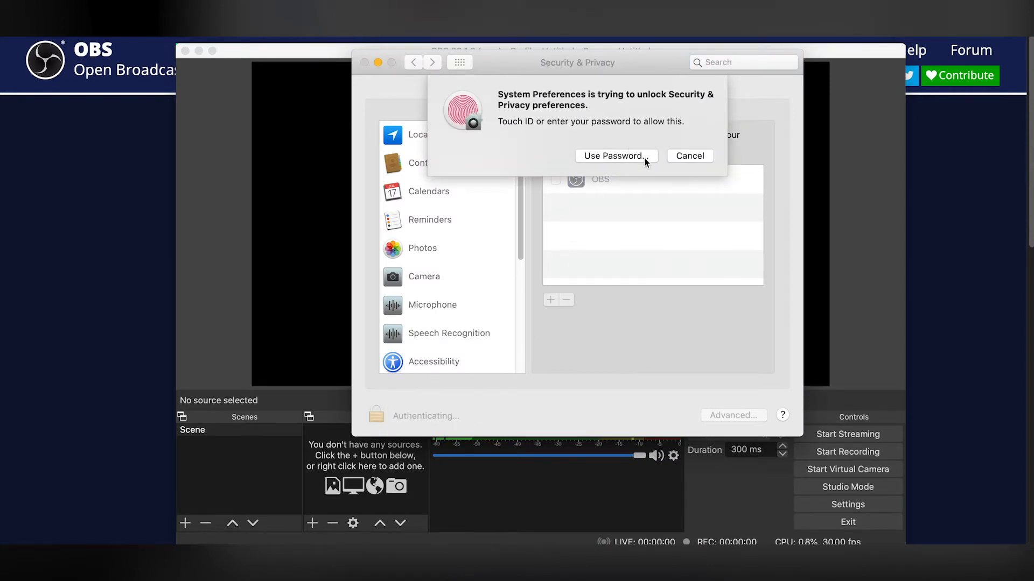
{"action": "type", "text": "****"}
{"action": "key", "text": "Return"}
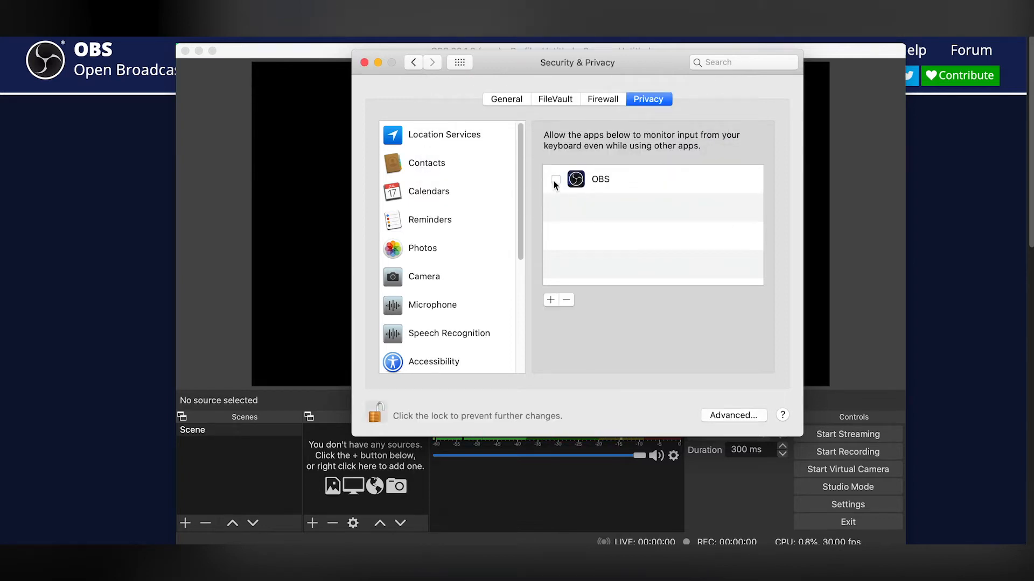
- Allow OBS to monitor keyboard input, choosing to quit it now, and lock and close the Security & Privacy preferences
{"action": "left_click", "coordinate": [555, 180]}
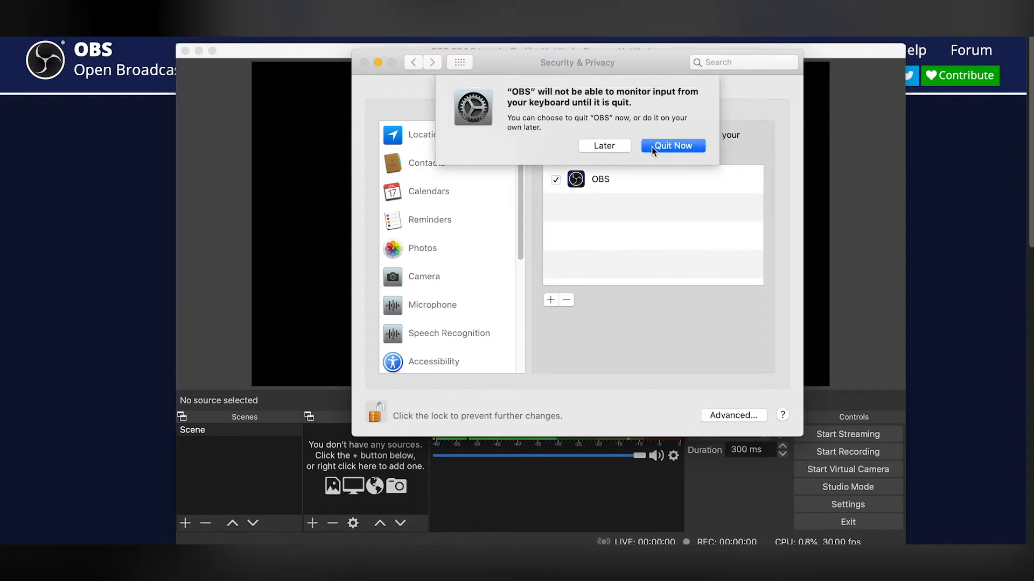
{"action": "left_click", "coordinate": [659, 144]}
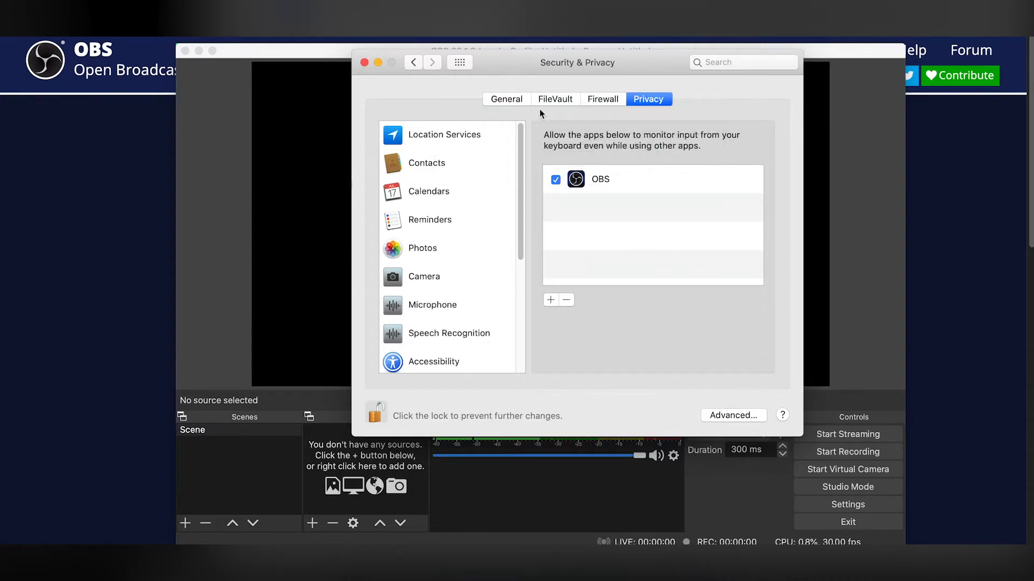
{"action": "left_click", "coordinate": [377, 411]}
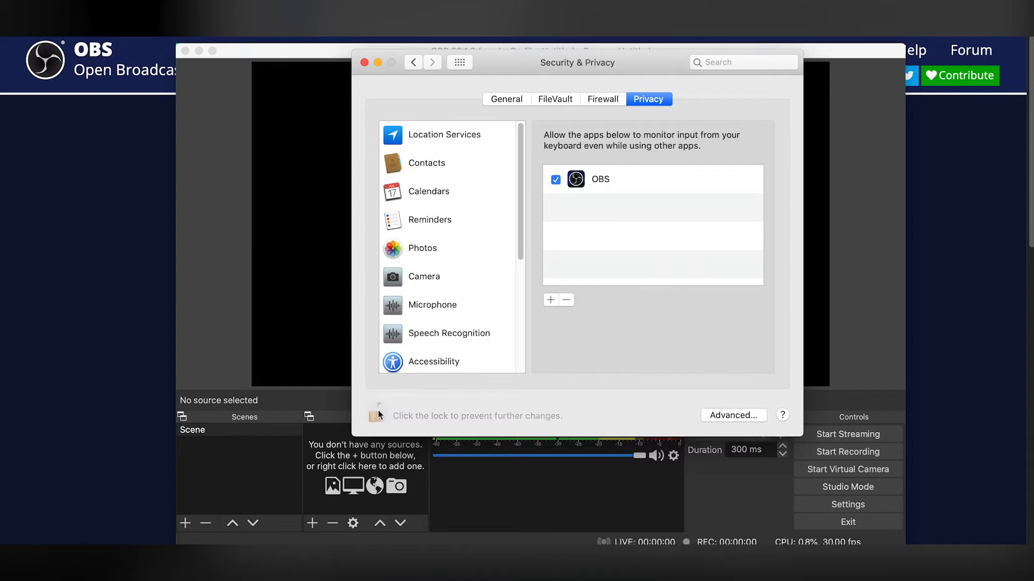
{"action": "left_click", "coordinate": [364, 62]}
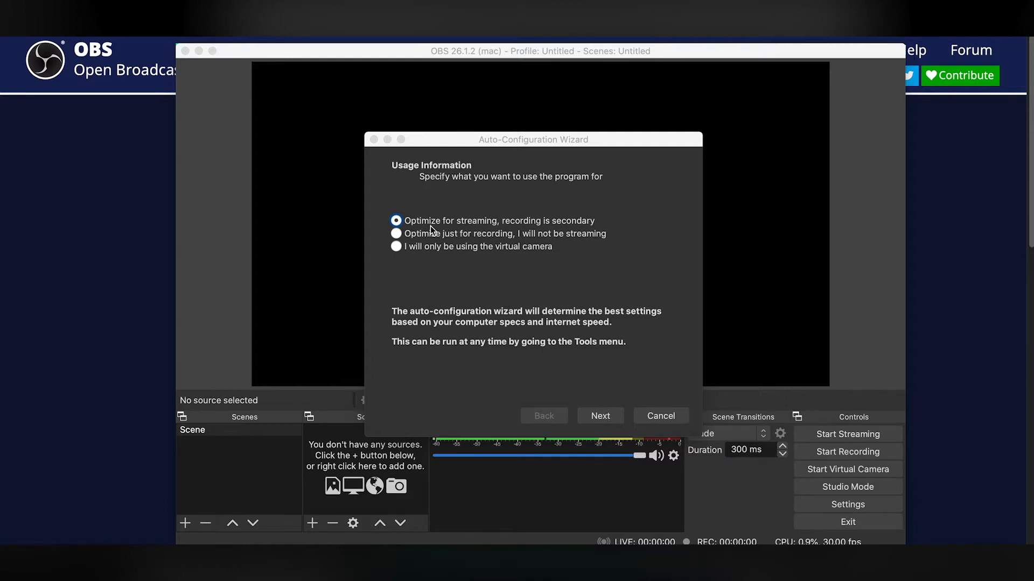
- Set the auto-configuration usage to "Optimize for streaming, recording is secondary" and continue to the video settings
{"action": "left_click", "coordinate": [396, 221]}
{"action": "left_click", "coordinate": [396, 235]}
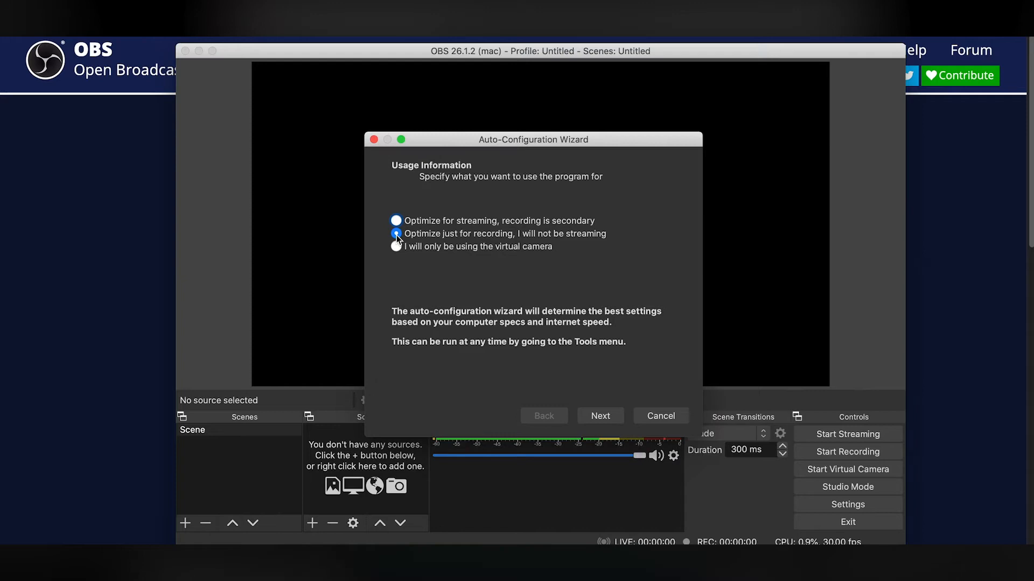
{"action": "left_click", "coordinate": [395, 248]}
{"action": "left_click", "coordinate": [396, 233]}
{"action": "left_click", "coordinate": [395, 222]}
{"action": "left_click", "coordinate": [618, 415]}
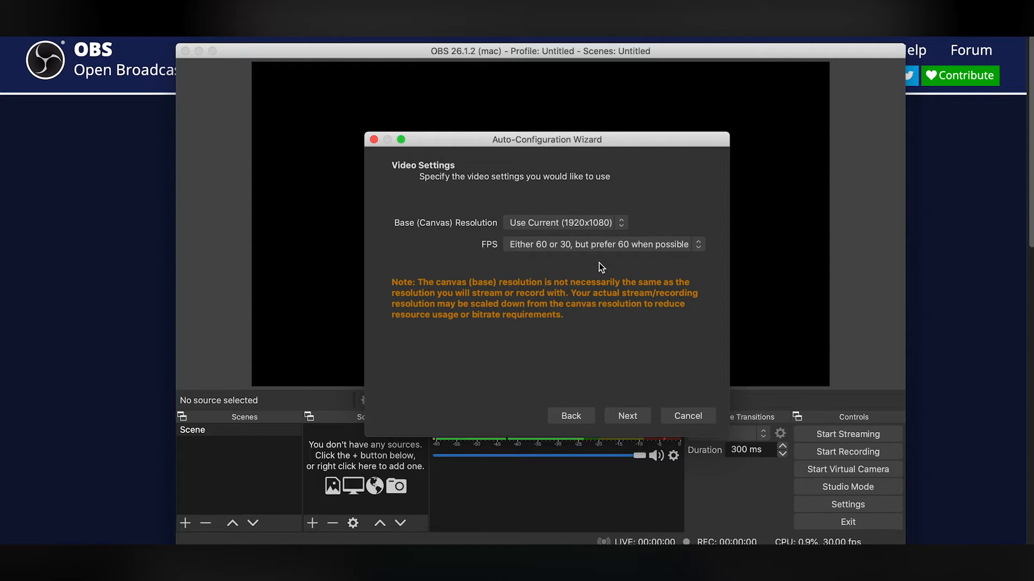
- Accept the wizard's default video settings and choose YouTube - RTMP as the streaming service
{"action": "left_click", "coordinate": [638, 425]}
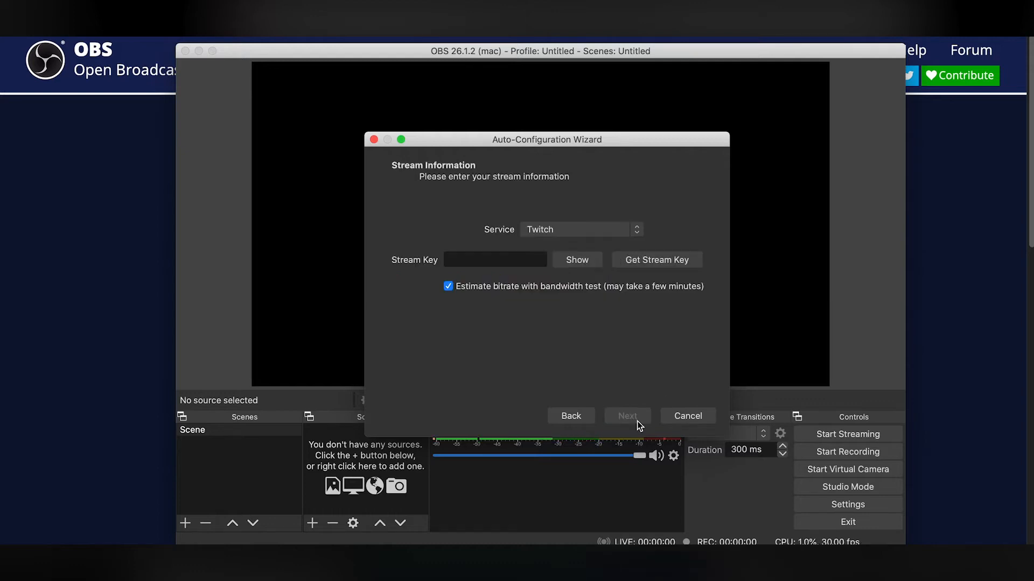
{"action": "left_click", "coordinate": [585, 235]}
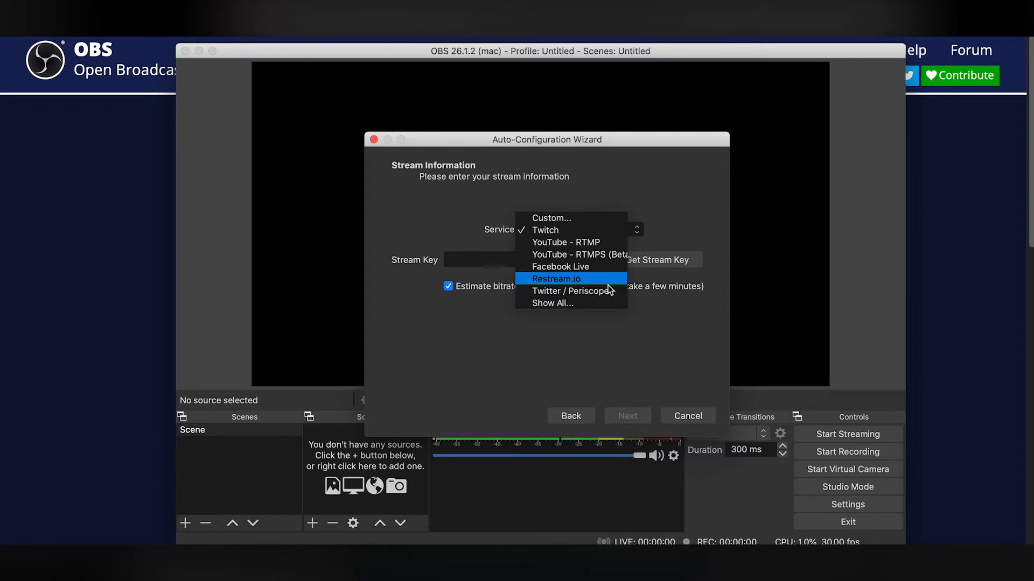
{"action": "left_click", "coordinate": [612, 245]}
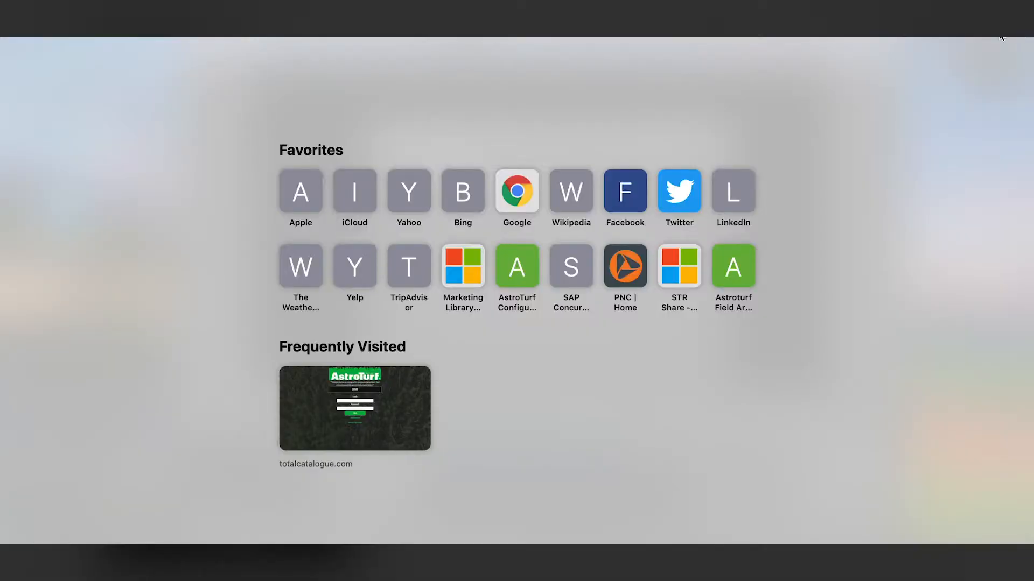
- Switch to Safari, go to YouTube and open YouTube Studio for the signed-in account
{"action": "type", "text": "youtrub"}
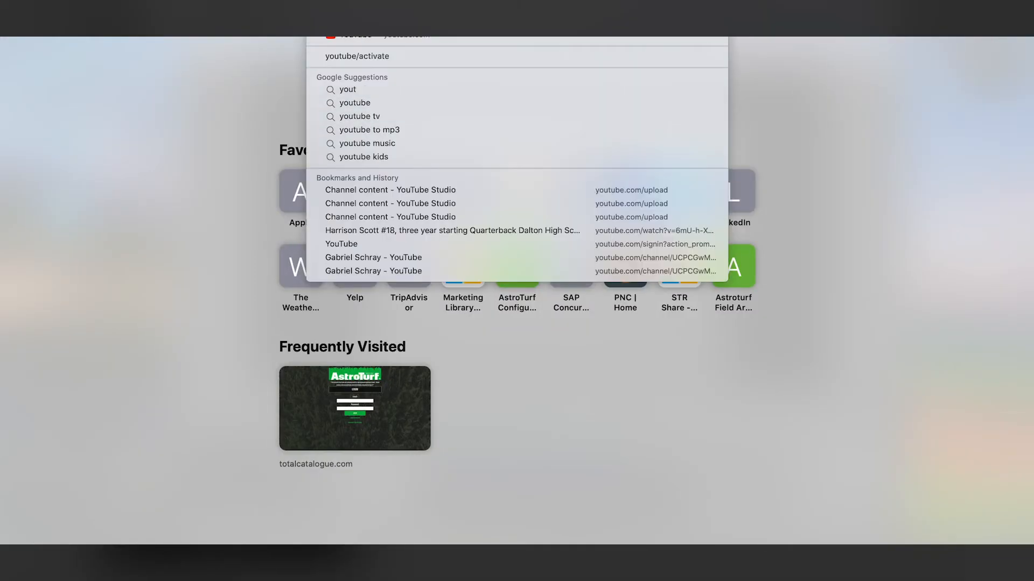
{"action": "key", "text": "Return"}
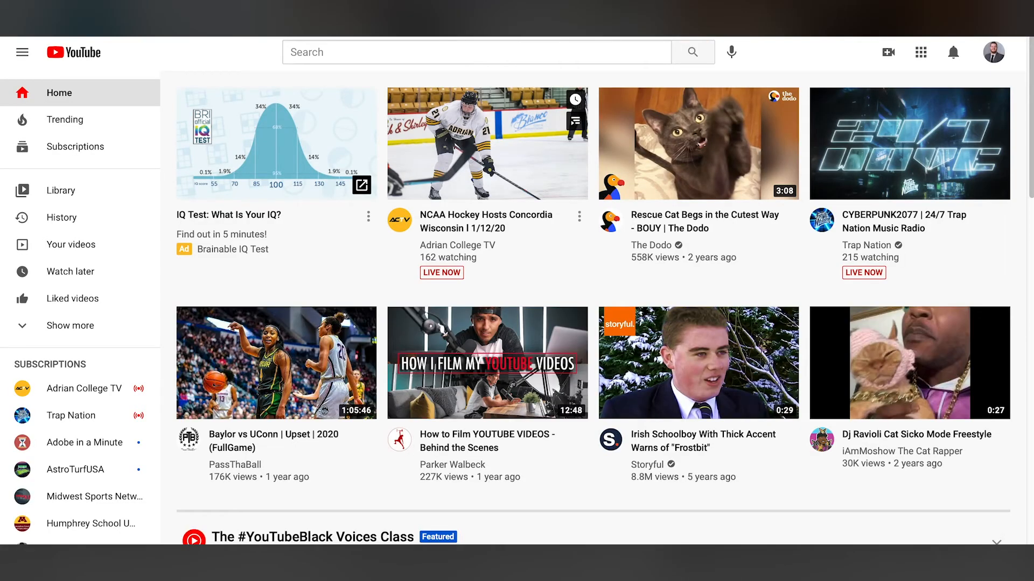
{"action": "left_click", "coordinate": [995, 59]}
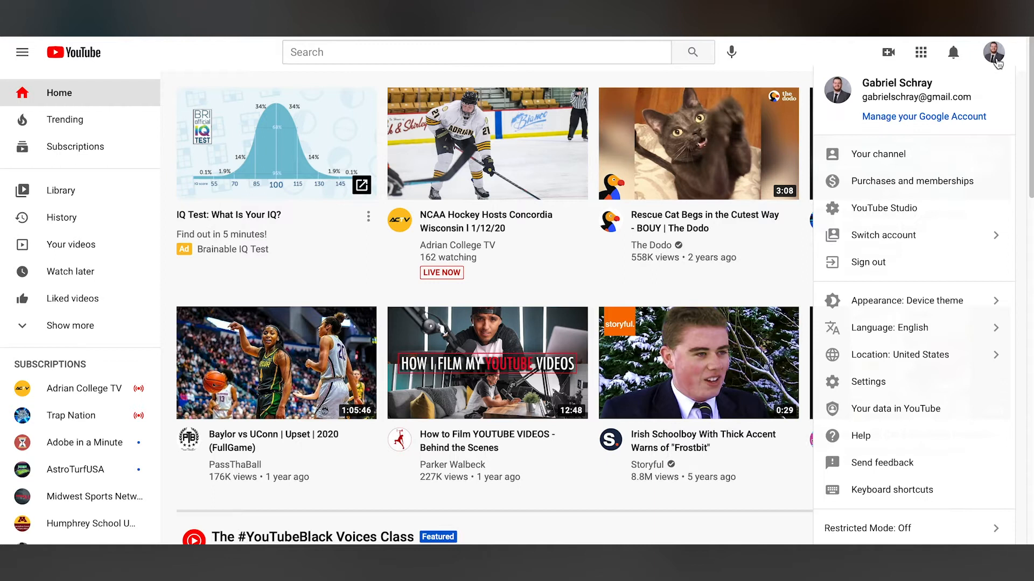
{"action": "left_click", "coordinate": [920, 205]}
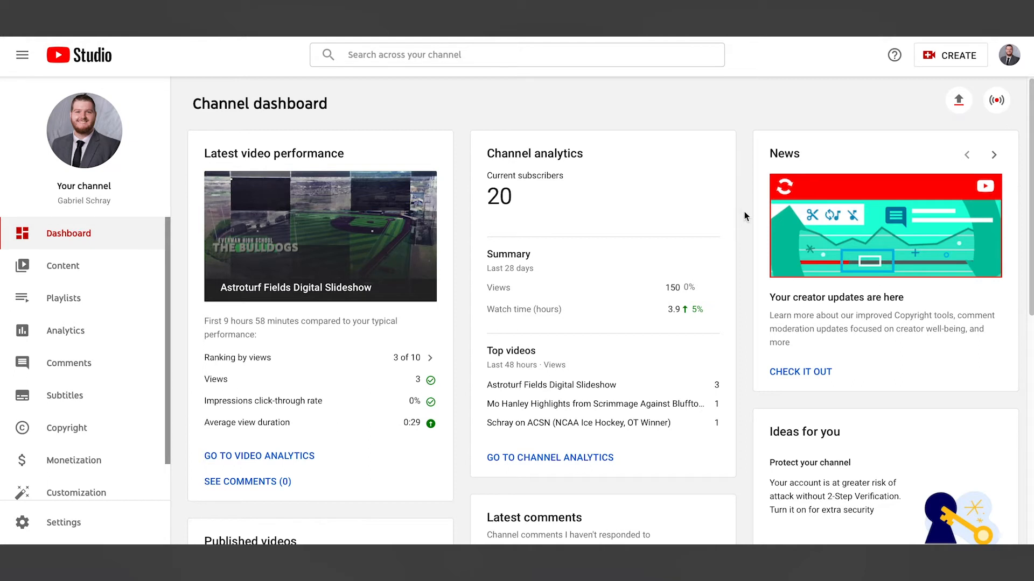
- Check the channel's live content, and start going live at a later date with streaming software
{"action": "left_click", "coordinate": [134, 261]}
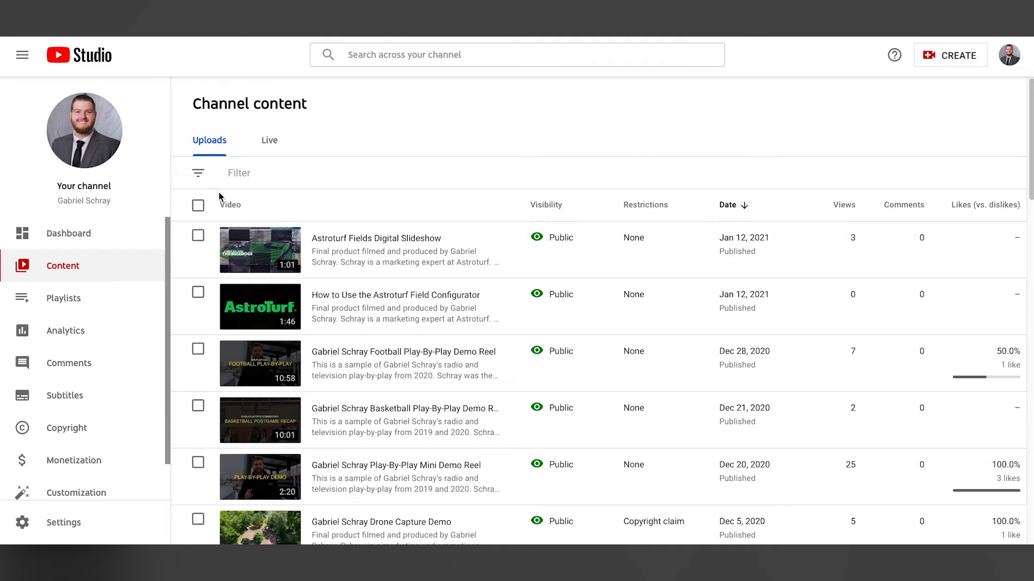
{"action": "left_click", "coordinate": [274, 144]}
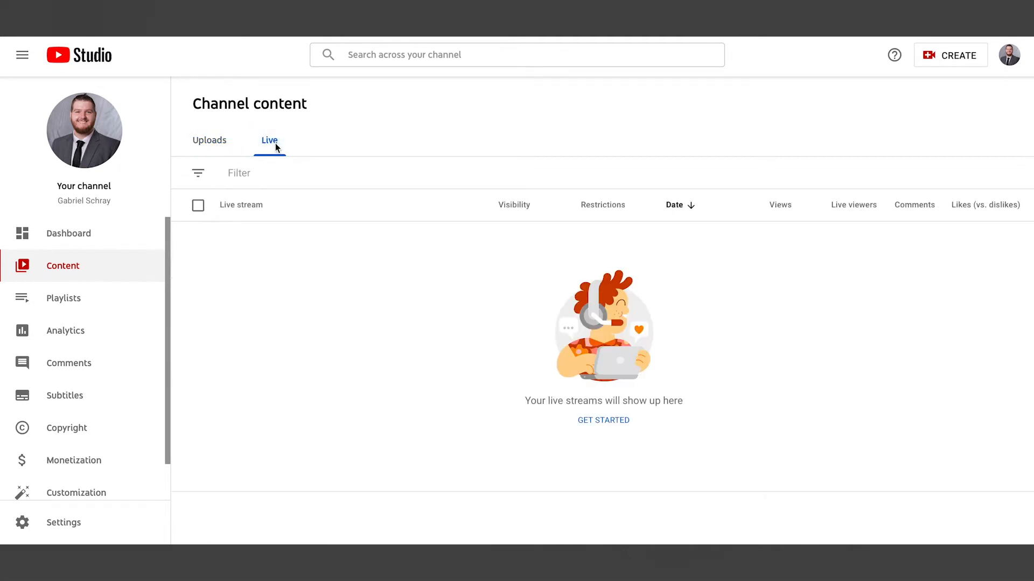
{"action": "left_click", "coordinate": [975, 65]}
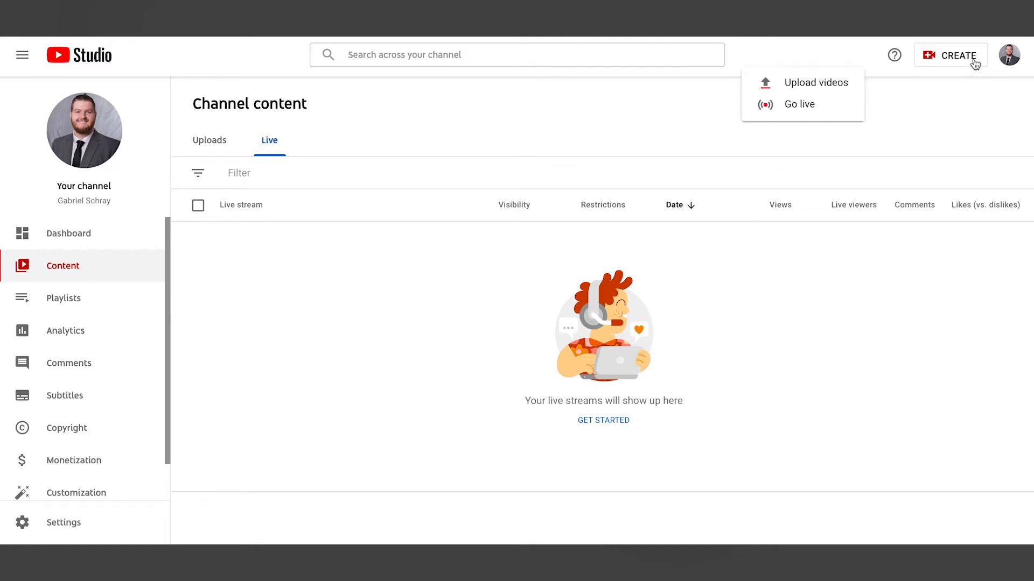
{"action": "left_click", "coordinate": [824, 117]}
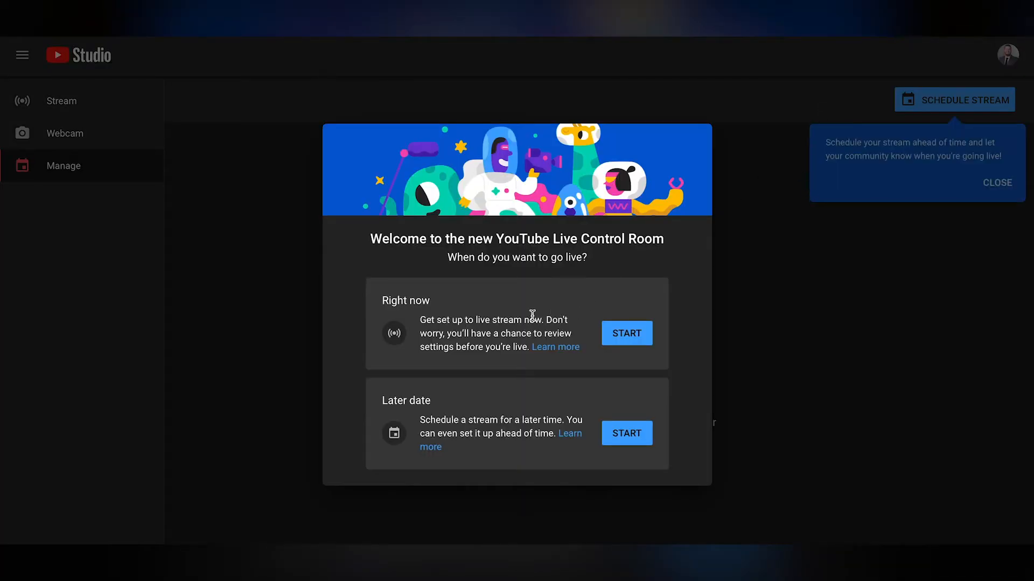
{"action": "left_click", "coordinate": [618, 432]}
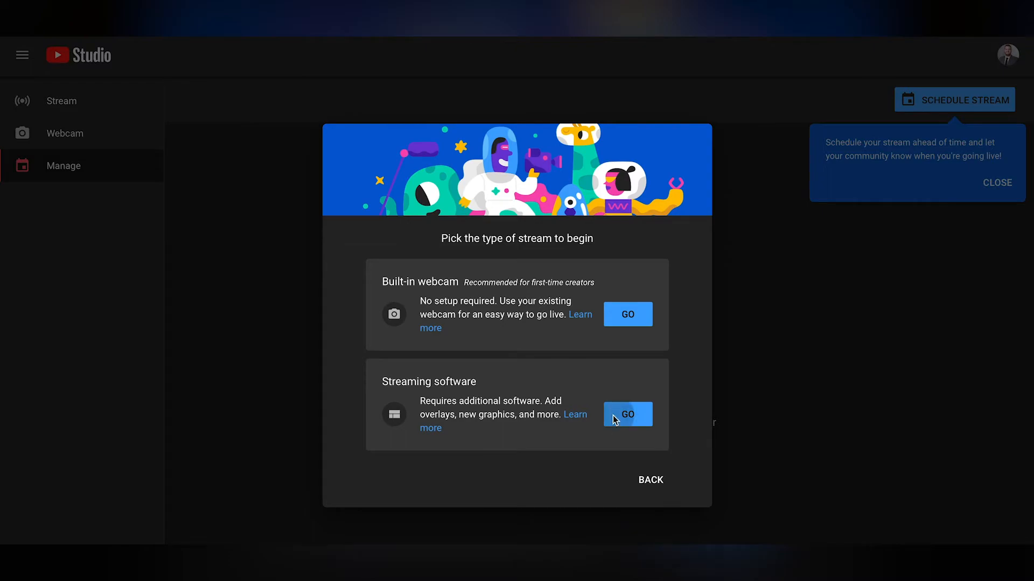
{"action": "left_click", "coordinate": [614, 415]}
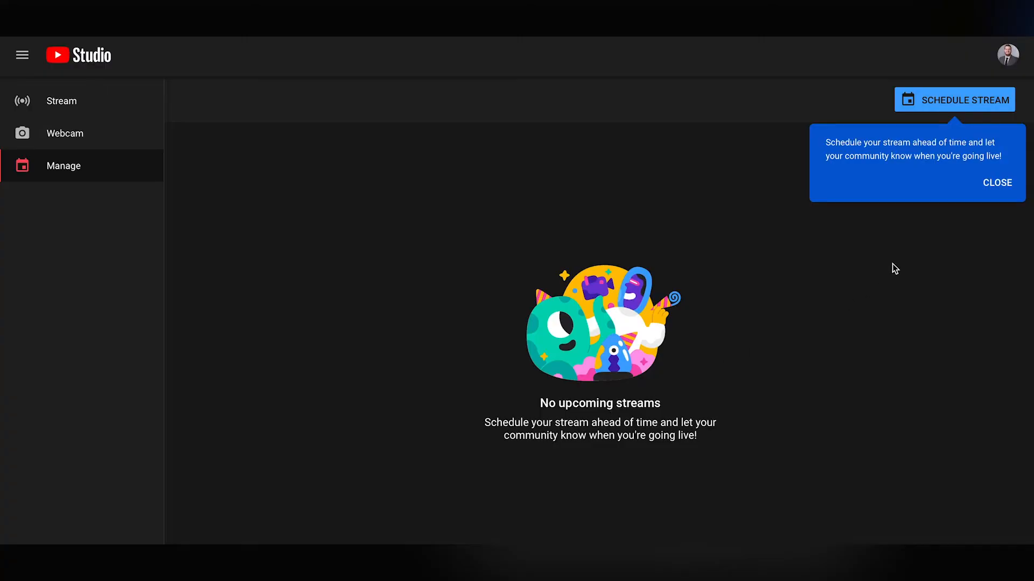
- Close the scheduling tip, start scheduling a new stream and title it with the presenter's name followed by "OBS Tutorial"
{"action": "left_click", "coordinate": [995, 188]}
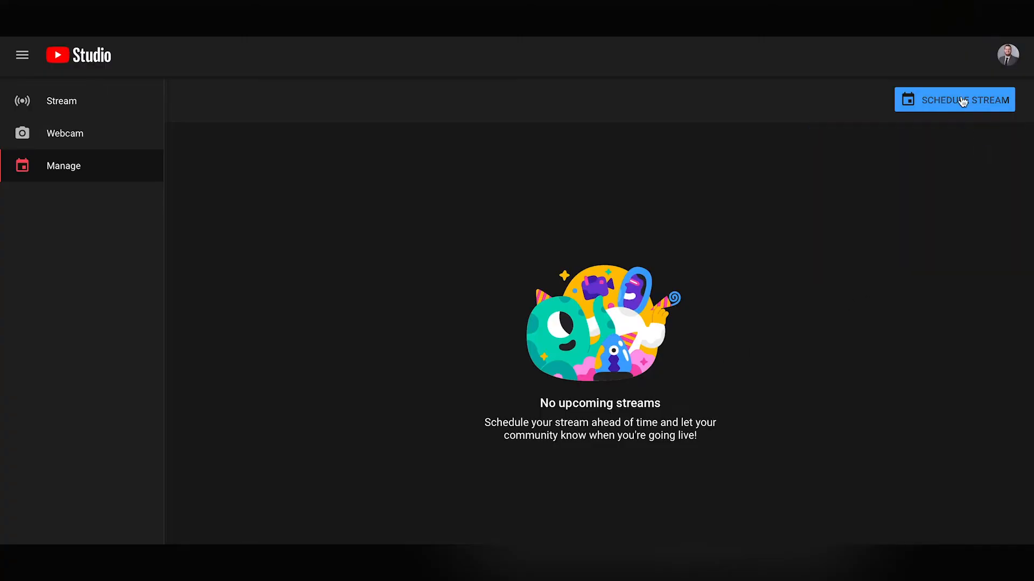
{"action": "left_click", "coordinate": [961, 102]}
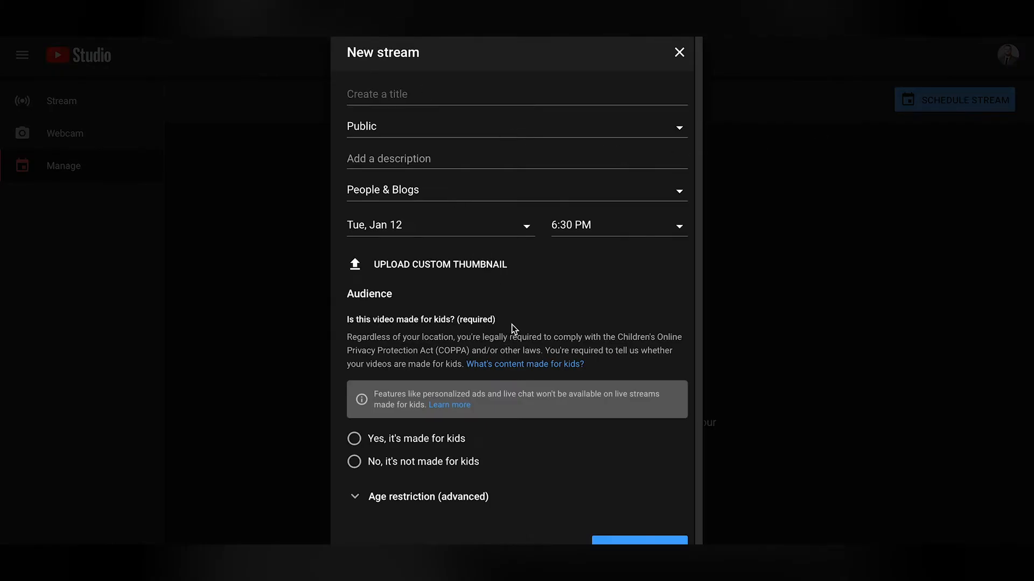
{"action": "left_click", "coordinate": [447, 94]}
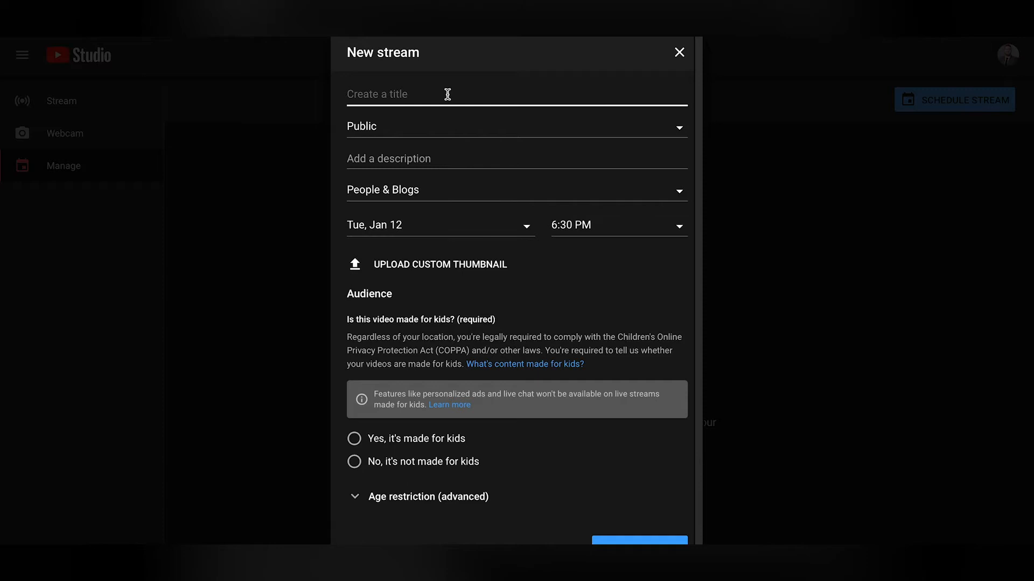
{"action": "type", "text": "Gabriel Schray's OBS Tur"}
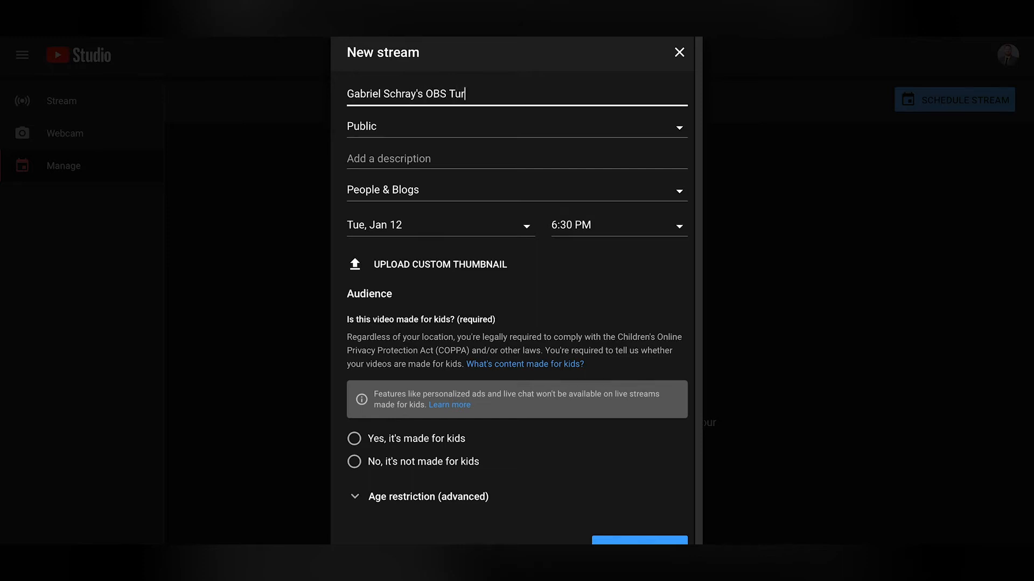
{"action": "key", "text": "Tab"}
- Copy the new stream's full title into its description
{"action": "left_click", "coordinate": [431, 90]}
{"action": "key", "text": "ctrl+a"}
{"action": "key", "text": "ctrl+c"}
{"action": "left_click", "coordinate": [428, 159]}
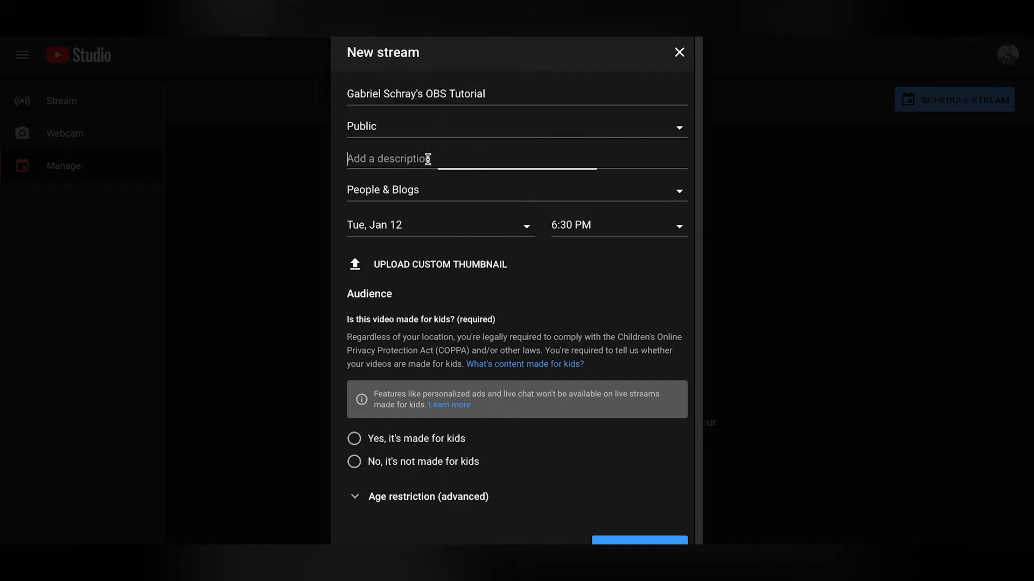
{"action": "key", "text": "ctrl+v"}
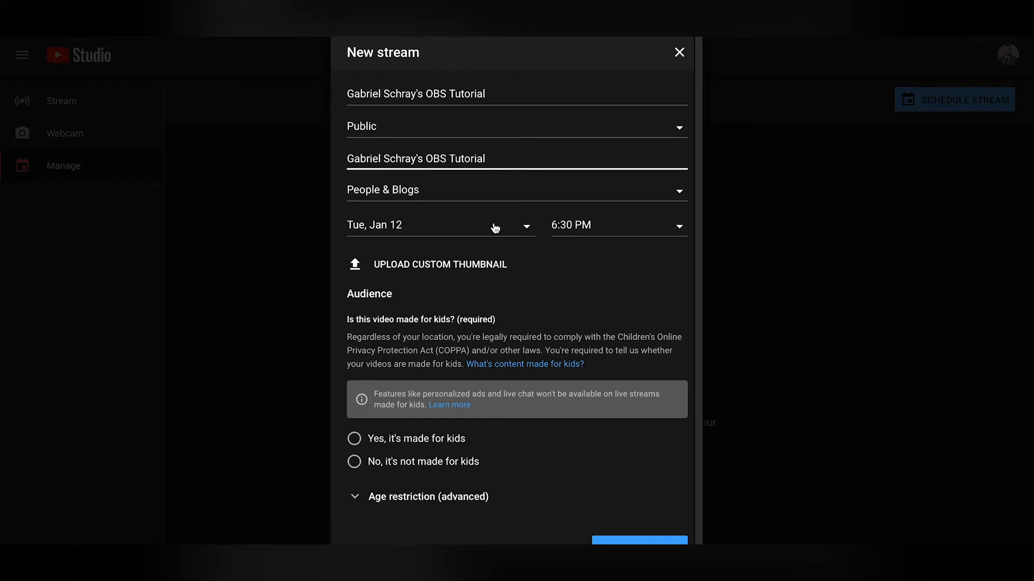
- Set the new stream's date to Thu, Jan 14 and its start time to 7:00 PM
{"action": "left_click", "coordinate": [578, 229]}
{"action": "left_click", "coordinate": [503, 232]}
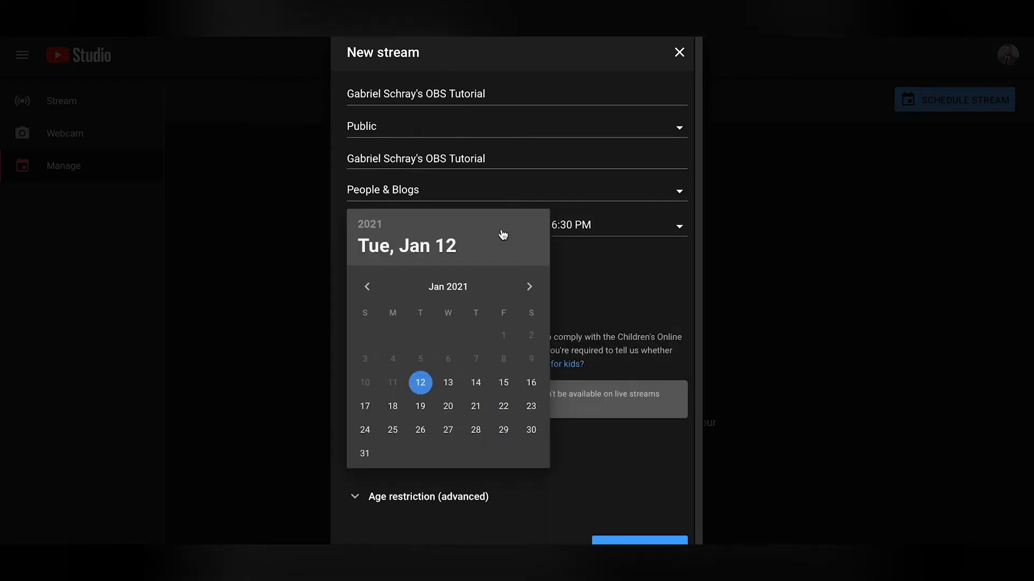
{"action": "left_click", "coordinate": [463, 384]}
{"action": "left_click", "coordinate": [581, 228]}
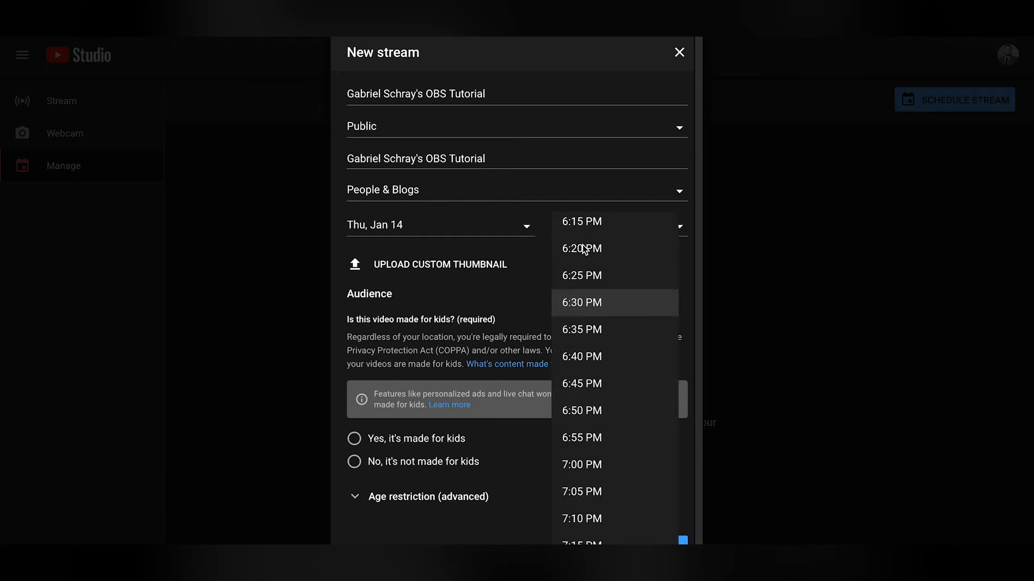
{"action": "left_click", "coordinate": [598, 464]}
- Mark the stream as not made for kids, try to create it, and finish out of the attempt
{"action": "left_click", "coordinate": [354, 457]}
{"action": "left_click_drag", "start_coordinate": [693, 273], "coordinate": [676, 295]}
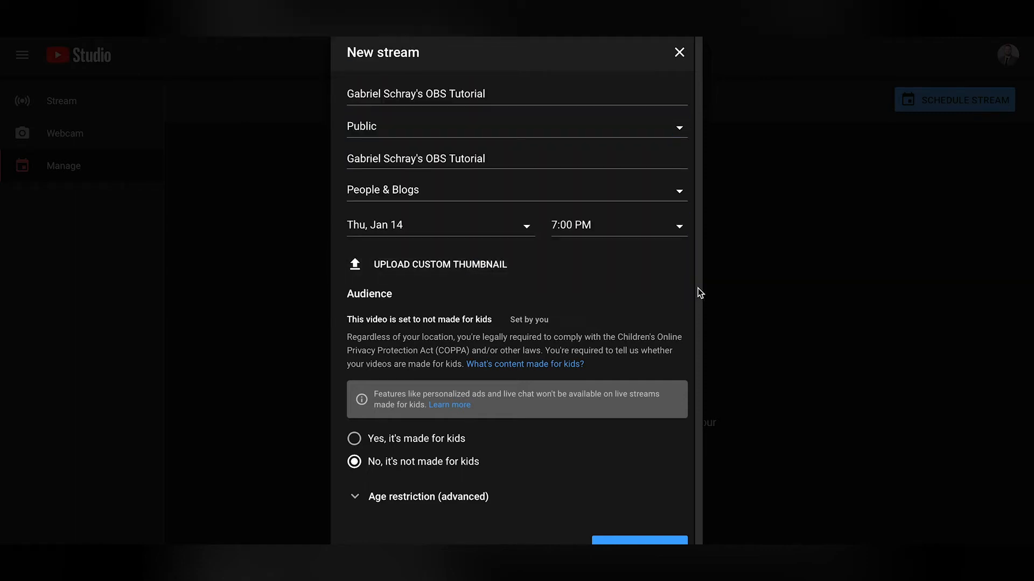
{"action": "left_click", "coordinate": [634, 540]}
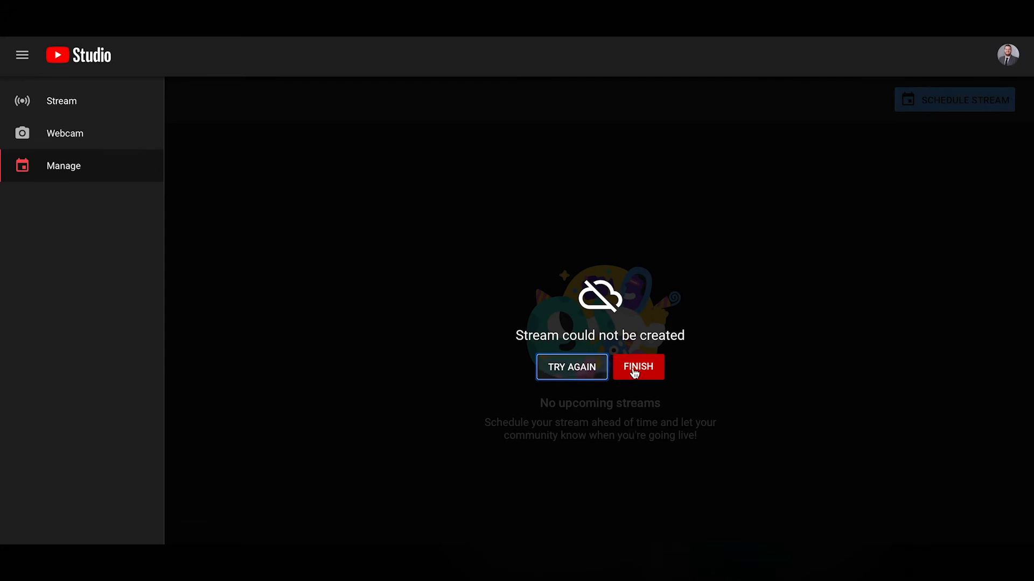
{"action": "left_click", "coordinate": [656, 360]}
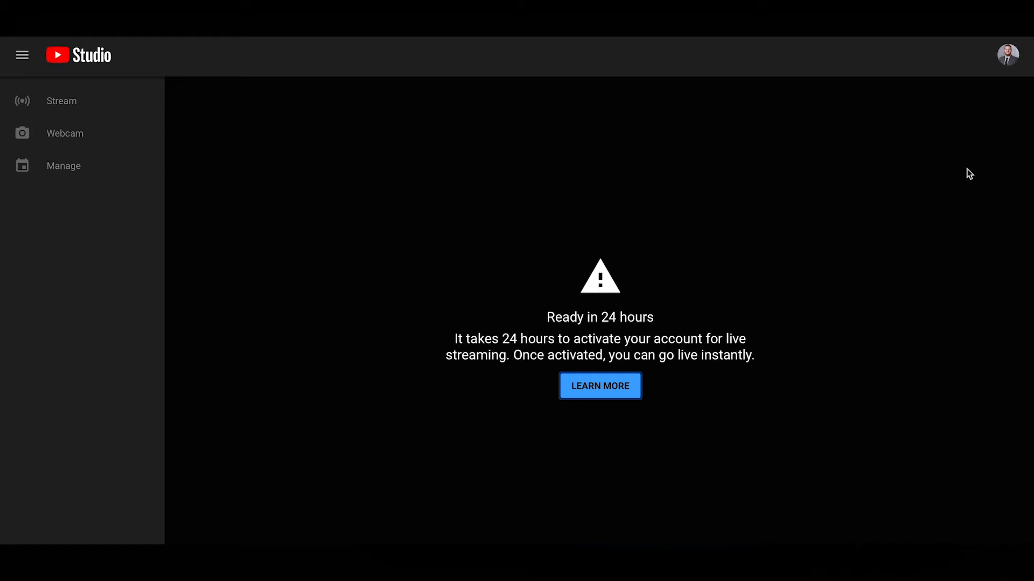
- Switch the YouTube Studio account to the Direct Digital Media channel
{"action": "left_click", "coordinate": [1005, 60]}
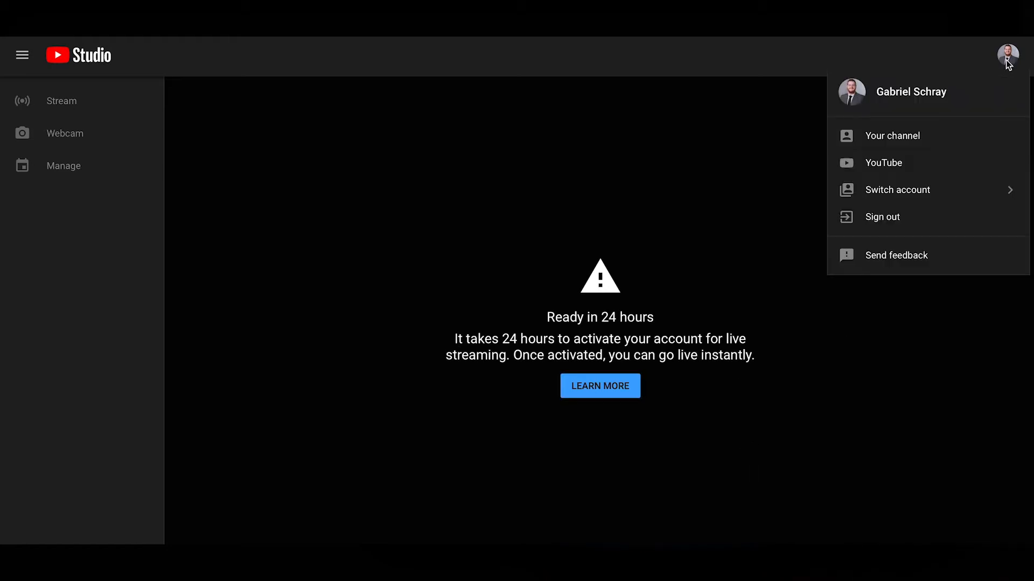
{"action": "left_click", "coordinate": [950, 190]}
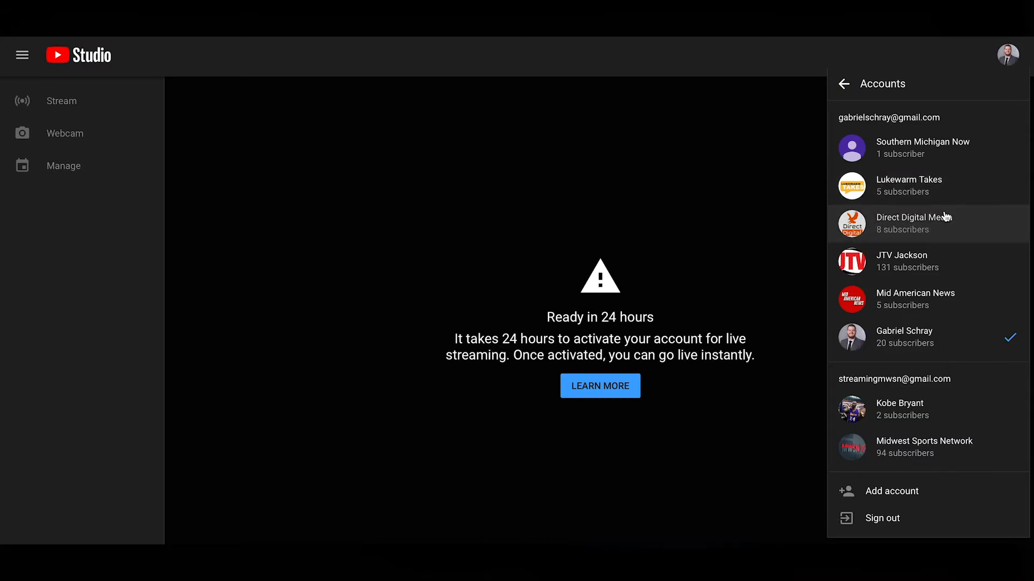
{"action": "left_click", "coordinate": [995, 213]}
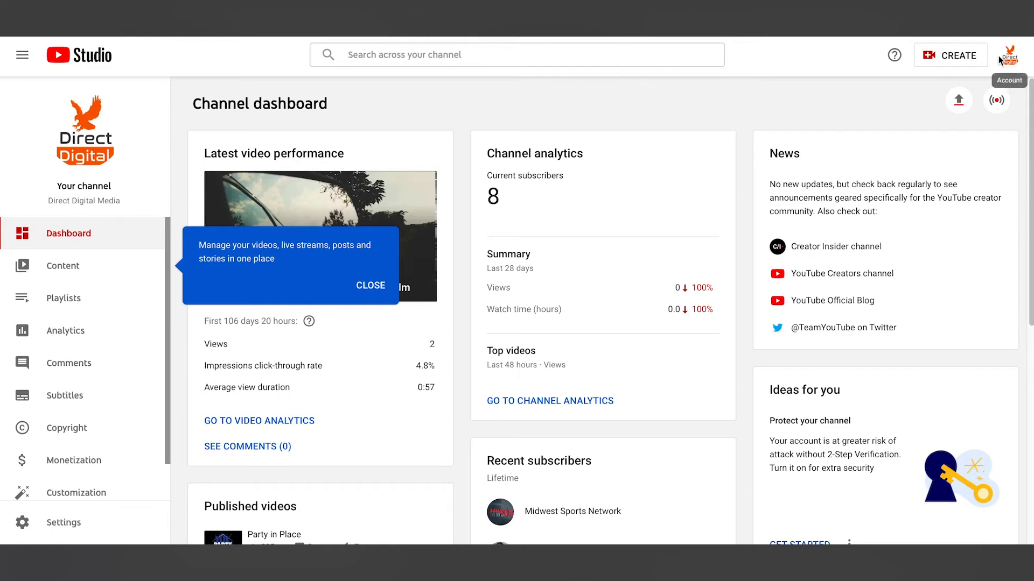
- Go live on this channel and schedule a stream reusing the settings of "Party in Place"
{"action": "left_click", "coordinate": [951, 56]}
{"action": "left_click", "coordinate": [781, 103]}
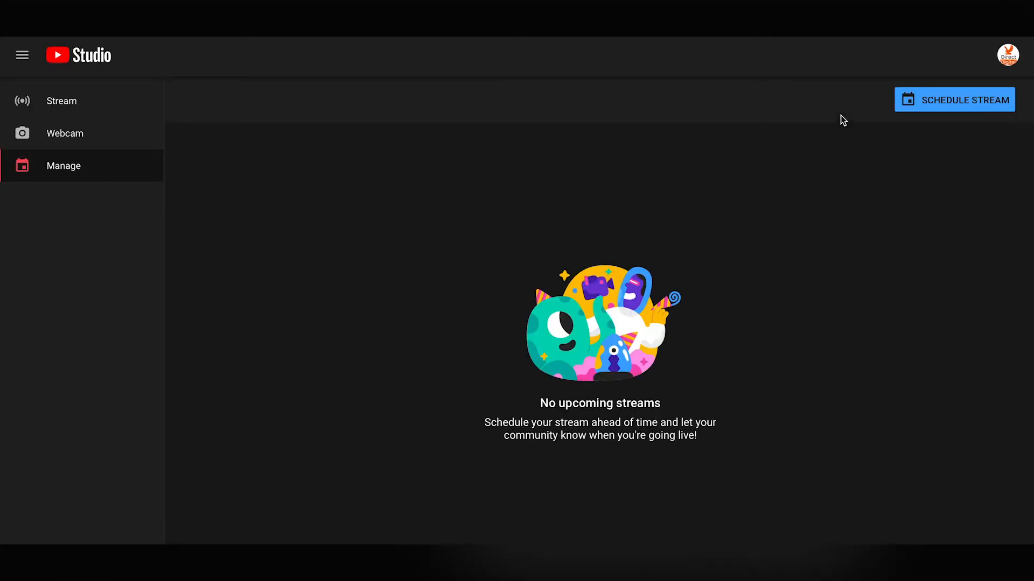
{"action": "left_click", "coordinate": [906, 105]}
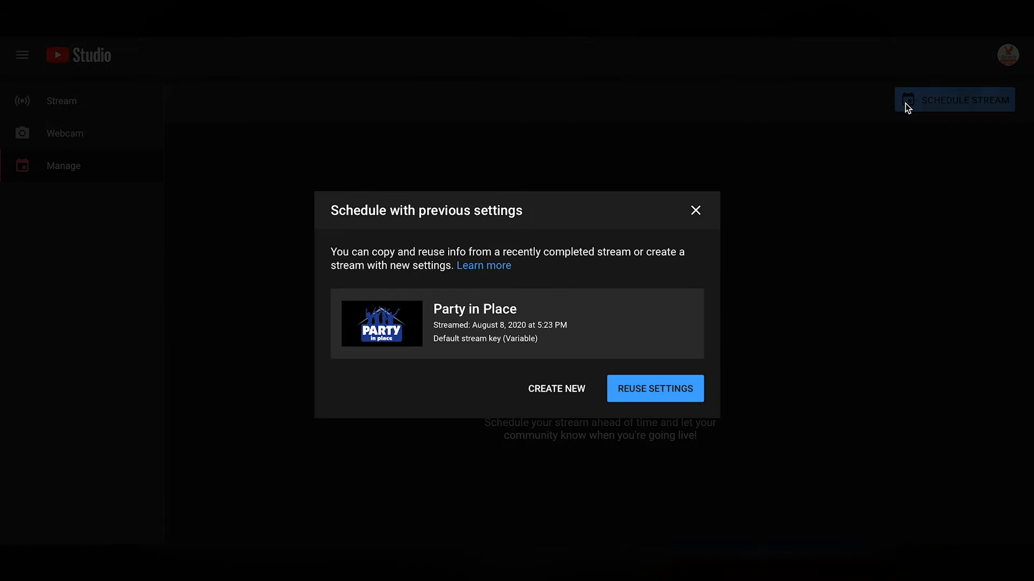
{"action": "left_click", "coordinate": [649, 392]}
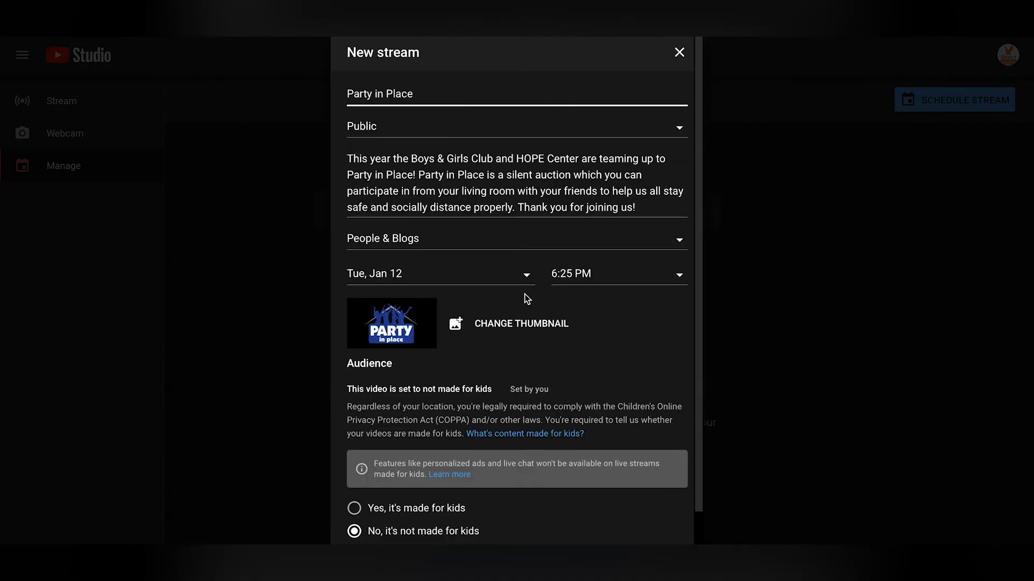
- Set the "Party in Place" stream to Thu, Jan 14 at 7:00 PM and submit the schedule form
{"action": "left_click", "coordinate": [503, 275]}
{"action": "left_click", "coordinate": [480, 440]}
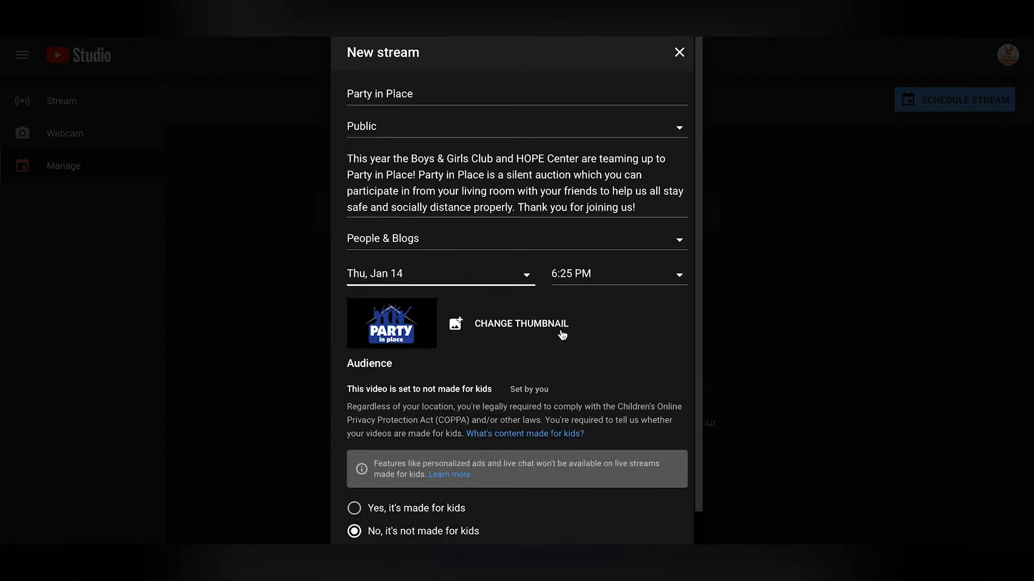
{"action": "left_click", "coordinate": [597, 275]}
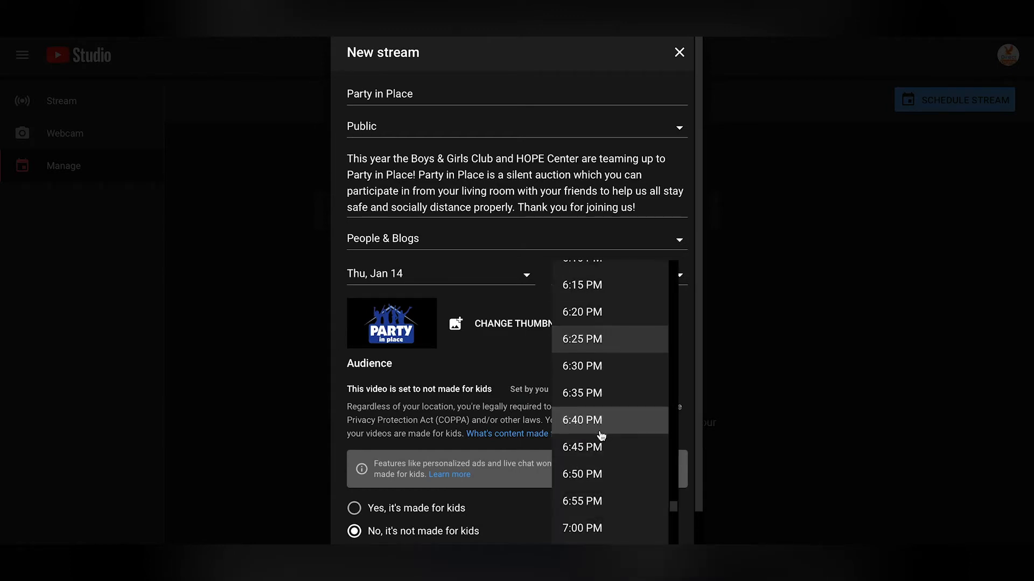
{"action": "left_click", "coordinate": [570, 527]}
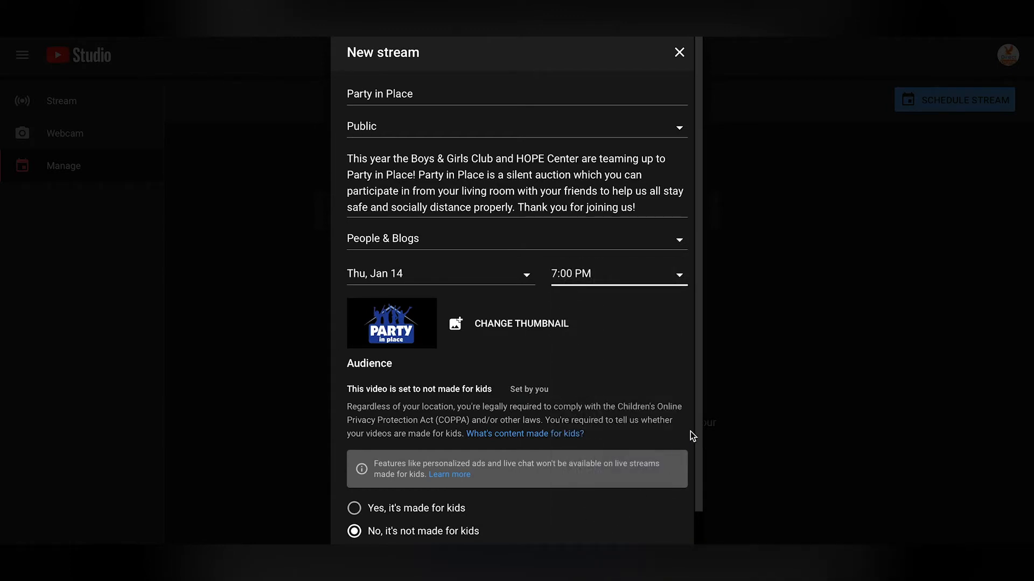
{"action": "scroll", "coordinate": [688, 492], "scroll_direction": "down", "scroll_amount": 3}
{"action": "left_click", "coordinate": [677, 542]}
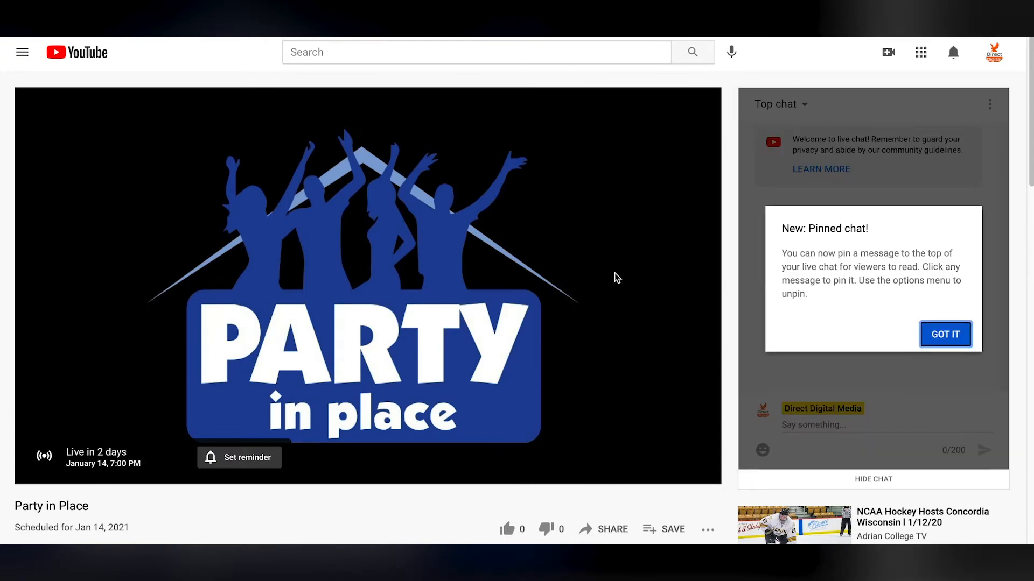
- Look over the scheduled stream's page, open the suggested NCAA Hockey Hosts Concordia Wisconsin live stream and mute it
{"action": "left_click_drag", "start_coordinate": [1031, 86], "coordinate": [1030, 177]}
{"action": "scroll", "coordinate": [182, 431], "scroll_direction": "up", "scroll_amount": 6}
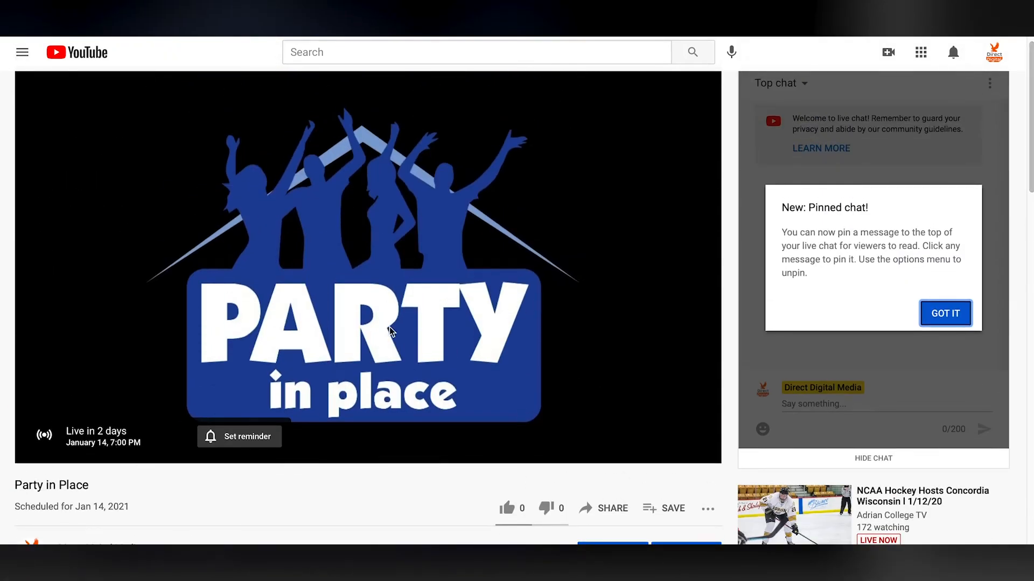
{"action": "mouse_move", "coordinate": [1030, 156]}
{"action": "left_mouse_down"}
{"action": "mouse_move", "coordinate": [1029, 256]}
{"action": "mouse_move", "coordinate": [1031, 122]}
{"action": "mouse_move", "coordinate": [1030, 164]}
{"action": "left_mouse_up"}
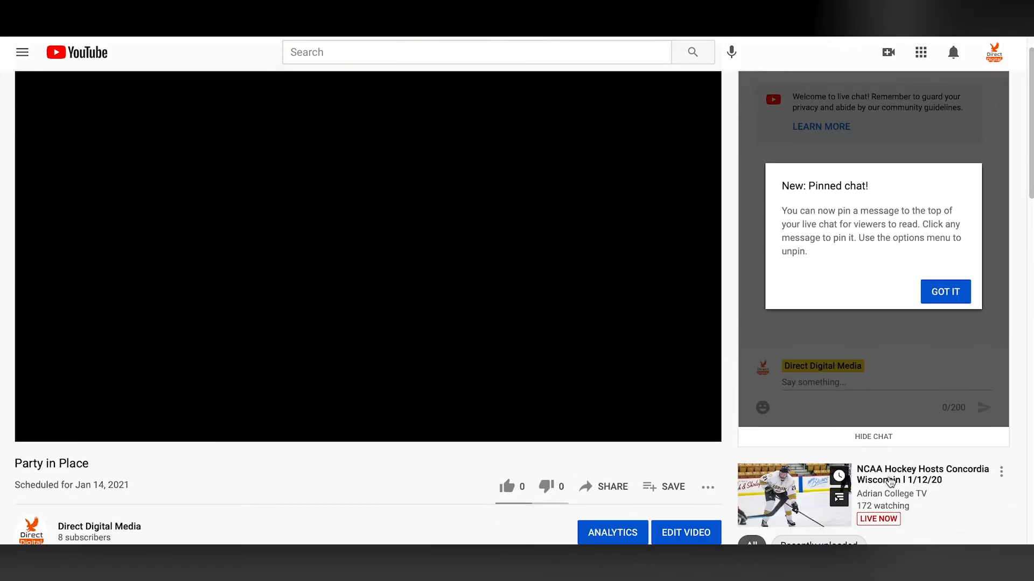
{"action": "left_click", "coordinate": [922, 469]}
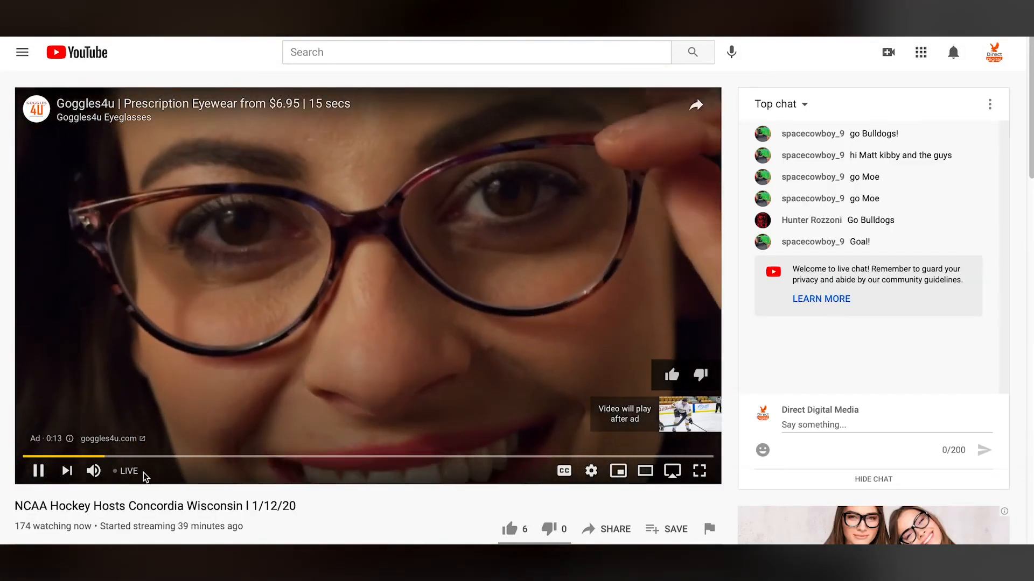
{"action": "left_click", "coordinate": [93, 471]}
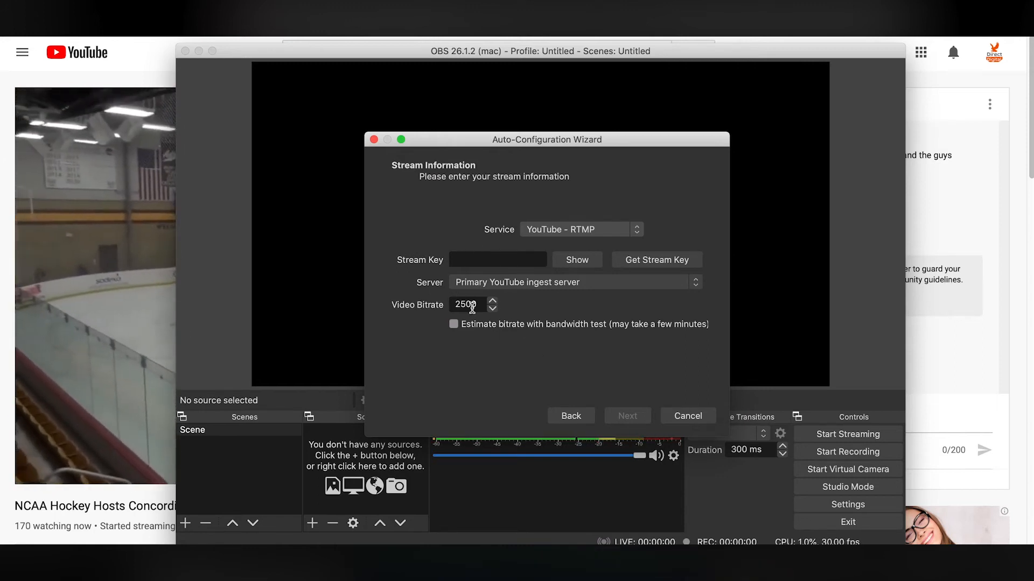
- In OBS, cancel the Auto-Configuration Wizard and enlarge the main window to fill the screen
{"action": "left_click", "coordinate": [682, 413]}
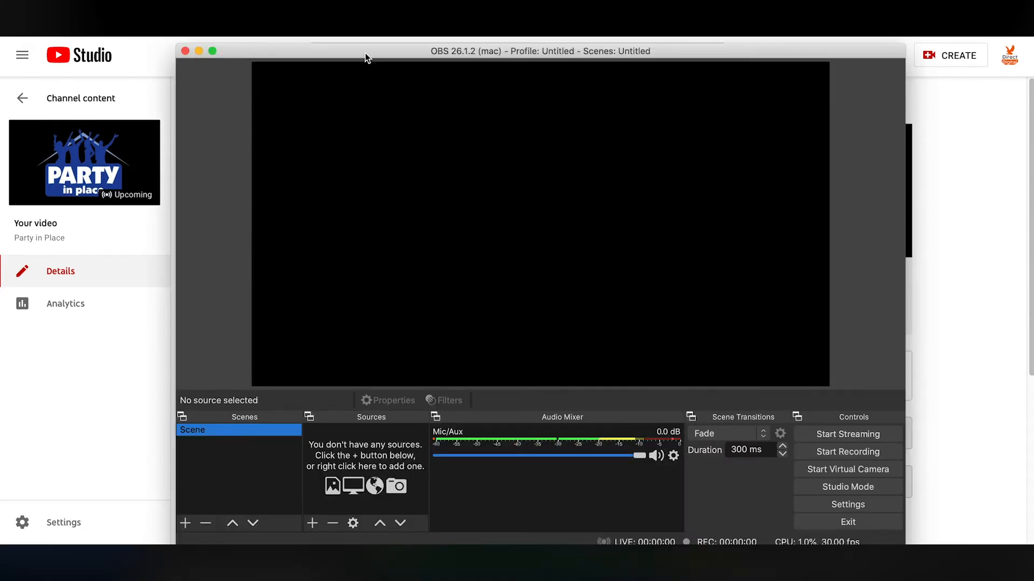
{"action": "left_click_drag", "start_coordinate": [365, 53], "coordinate": [189, 47]}
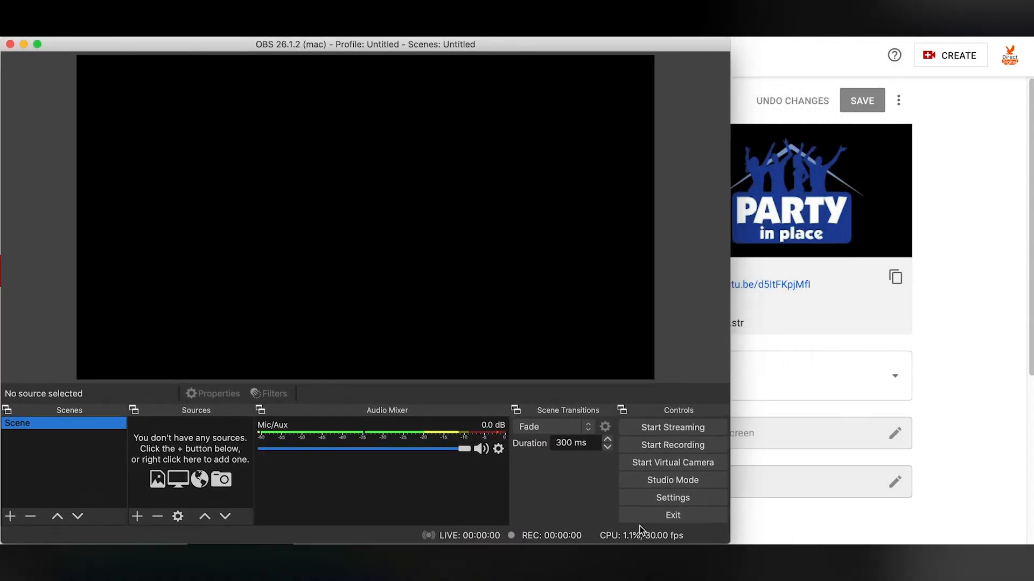
{"action": "left_click_drag", "start_coordinate": [724, 540], "coordinate": [1029, 543]}
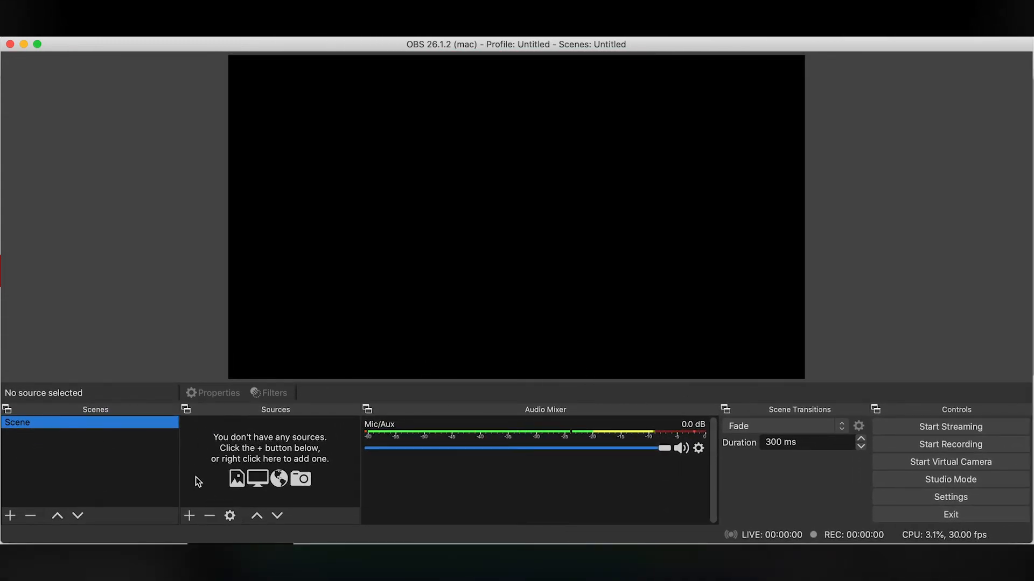
- Add two more scenes to the scene list, keeping the suggested names
{"action": "left_click", "coordinate": [10, 516]}
{"action": "left_click", "coordinate": [536, 111]}
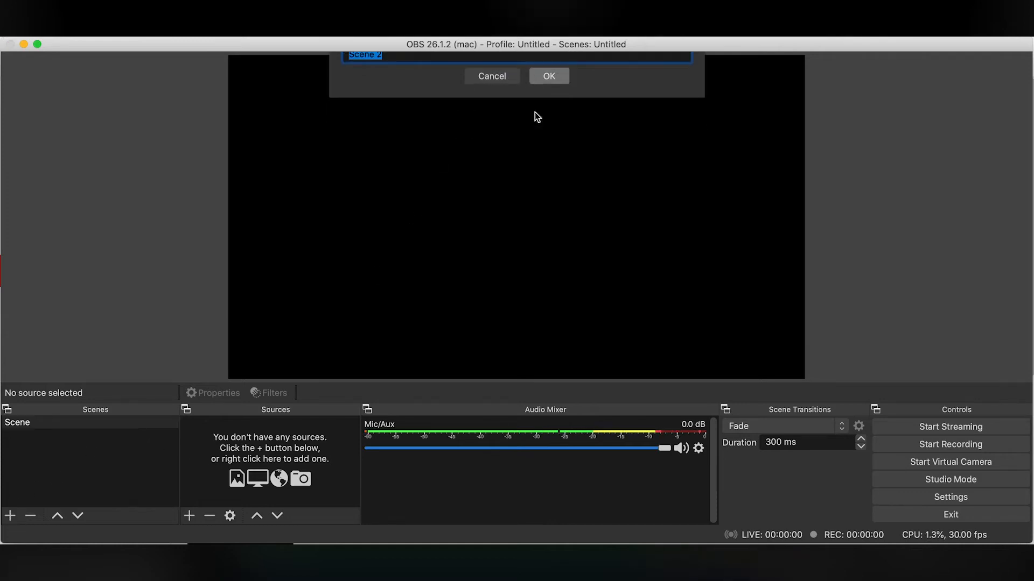
{"action": "left_click", "coordinate": [10, 516]}
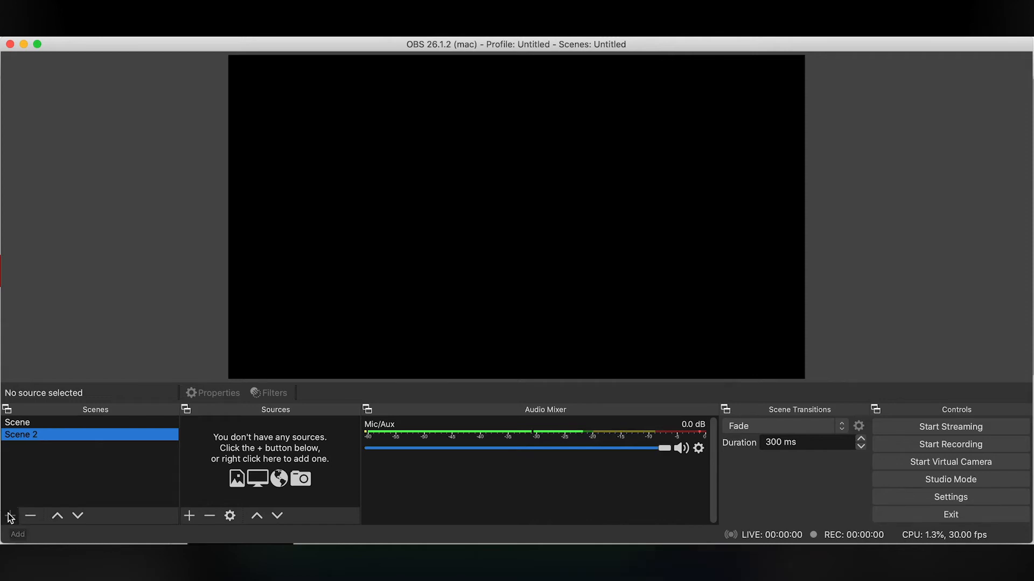
{"action": "left_click", "coordinate": [538, 113]}
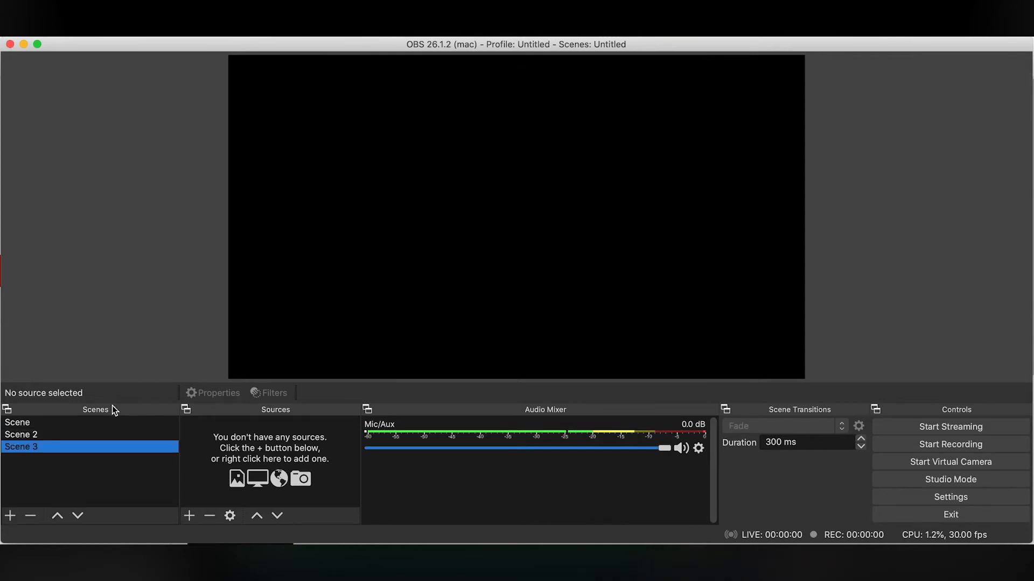
- Add a new Image source with the default name to the first scene
{"action": "left_click", "coordinate": [92, 424]}
{"action": "left_click", "coordinate": [188, 516]}
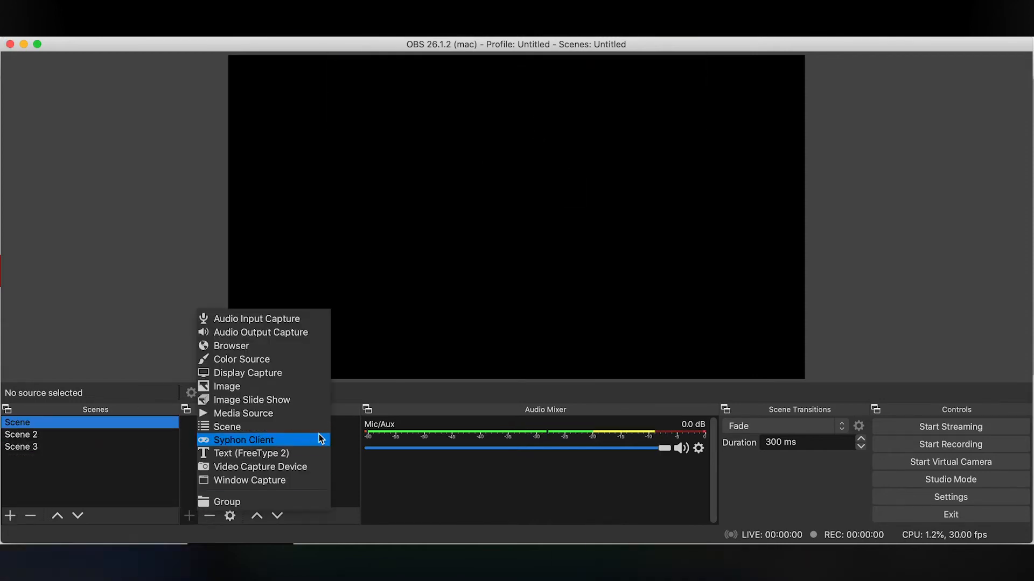
{"action": "left_click", "coordinate": [284, 383]}
{"action": "left_click", "coordinate": [602, 241]}
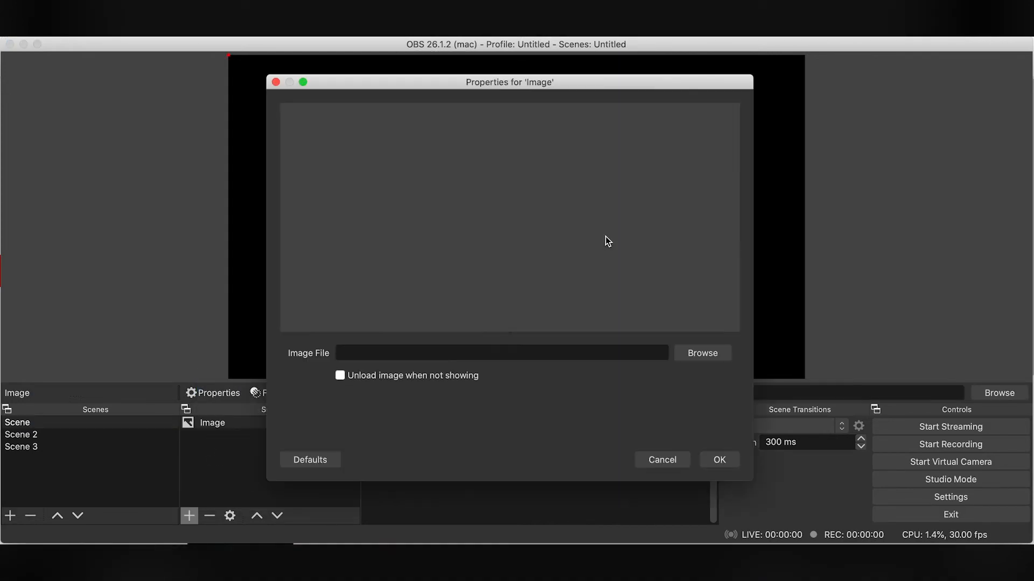
- Load "AstroTurf Logo-354 letters only.png" from the Desktop's Loading Astroturf folder into the Image source, allowing access to Desktop files
{"action": "left_click", "coordinate": [709, 357]}
{"action": "left_click", "coordinate": [624, 195]}
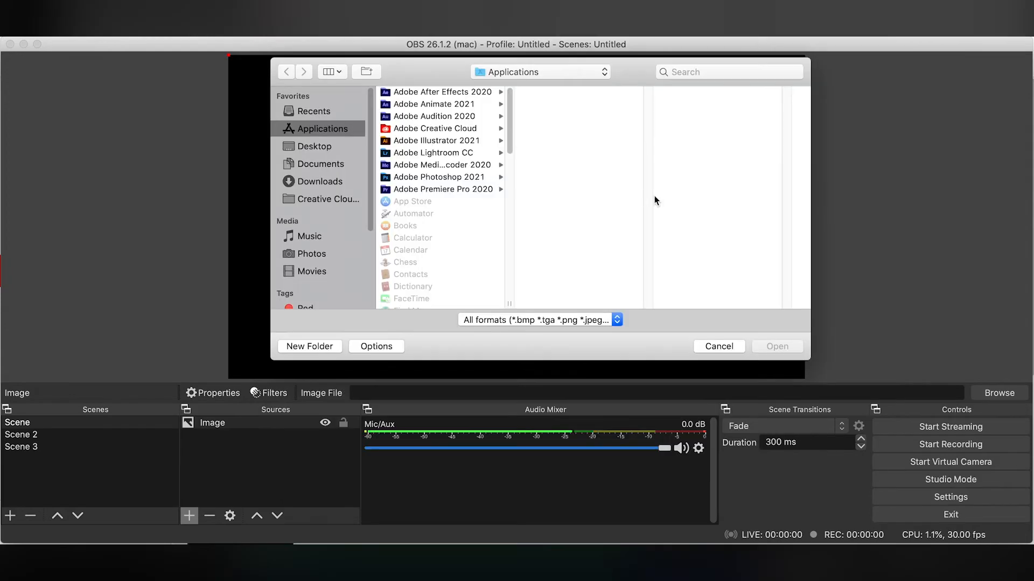
{"action": "left_click", "coordinate": [334, 147]}
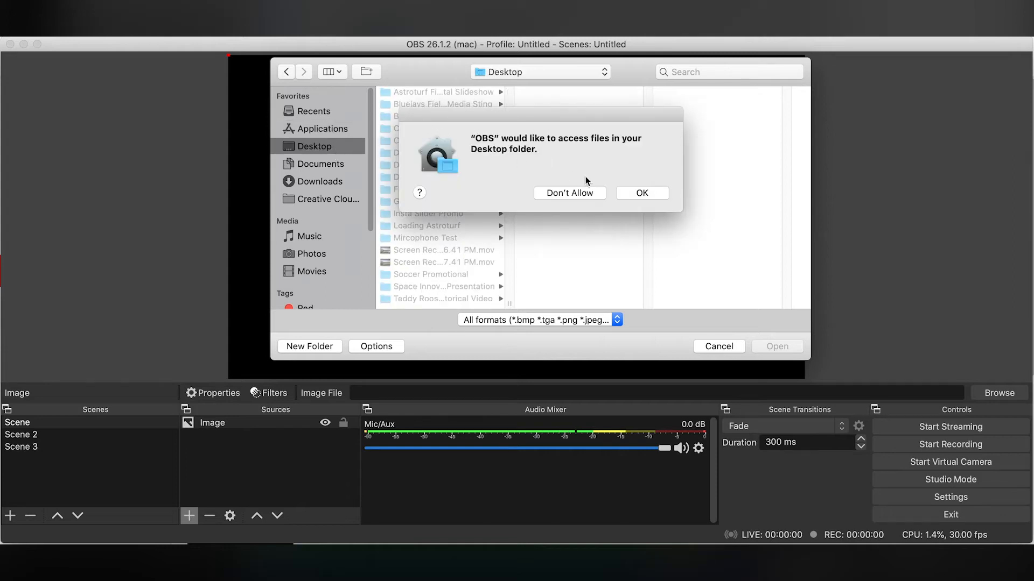
{"action": "left_click", "coordinate": [638, 193]}
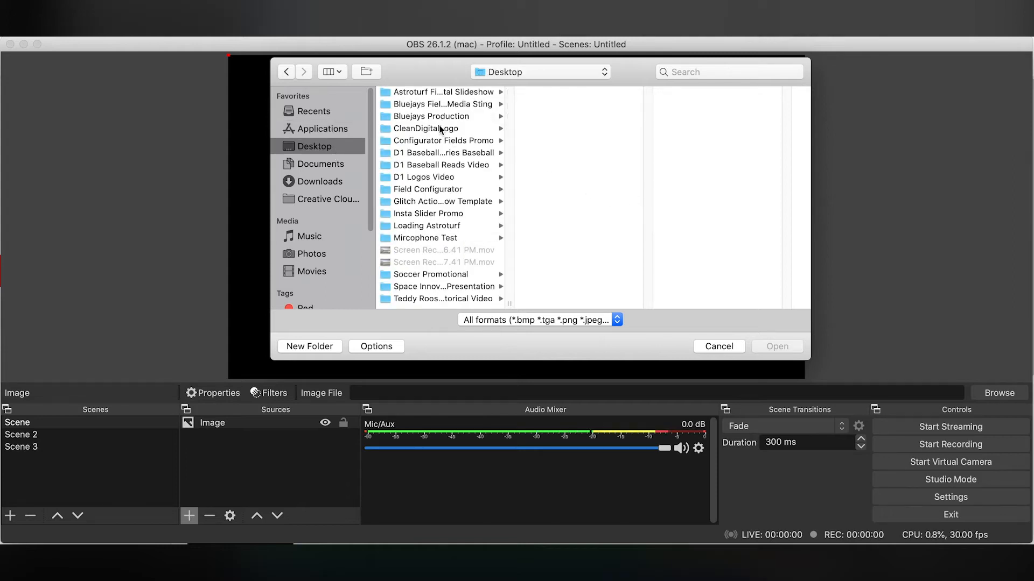
{"action": "left_click", "coordinate": [444, 226]}
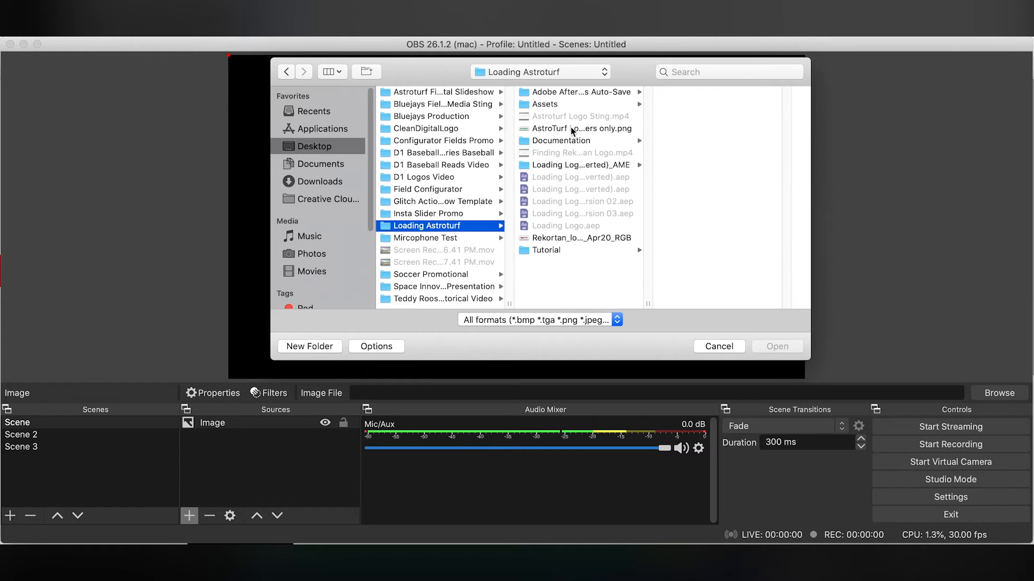
{"action": "left_click", "coordinate": [572, 130]}
{"action": "double_click", "coordinate": [572, 129]}
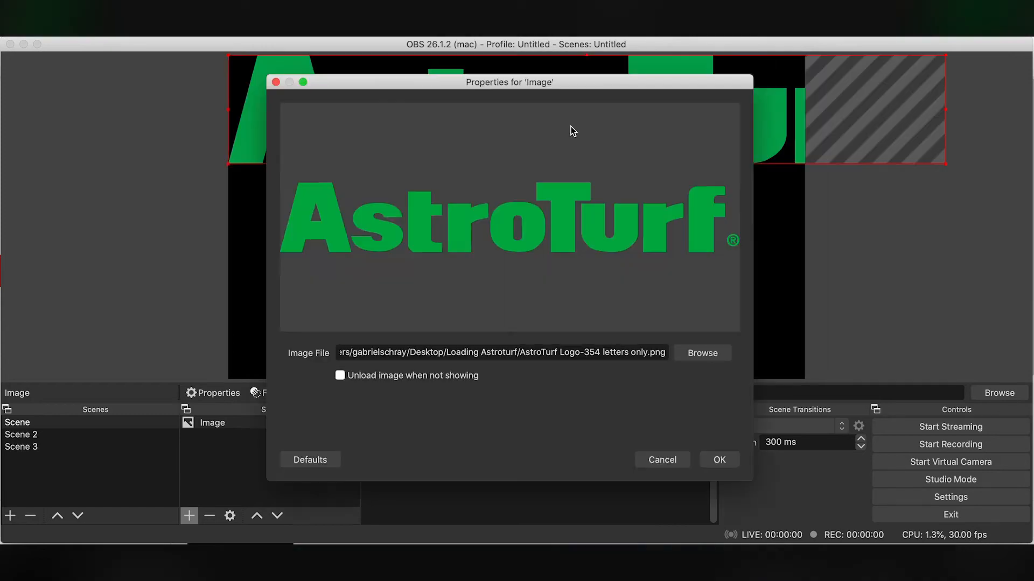
{"action": "left_click", "coordinate": [719, 460]}
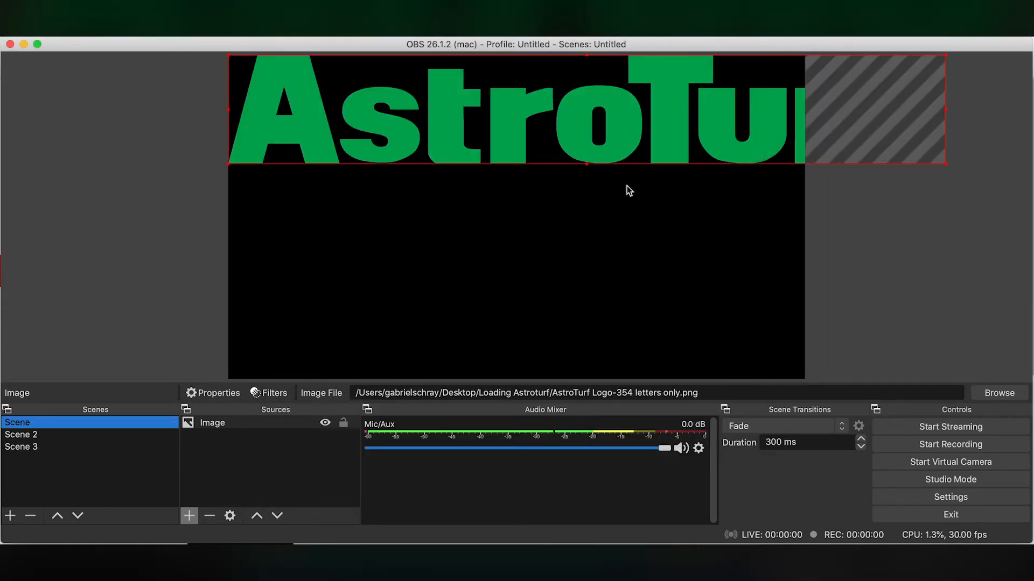
- Scale the AstroTurf logo down to fit within the canvas and move it to the middle
{"action": "left_click_drag", "start_coordinate": [943, 162], "coordinate": [726, 105]}
{"action": "left_click_drag", "start_coordinate": [581, 101], "coordinate": [624, 225]}
{"action": "left_click", "coordinate": [582, 315]}
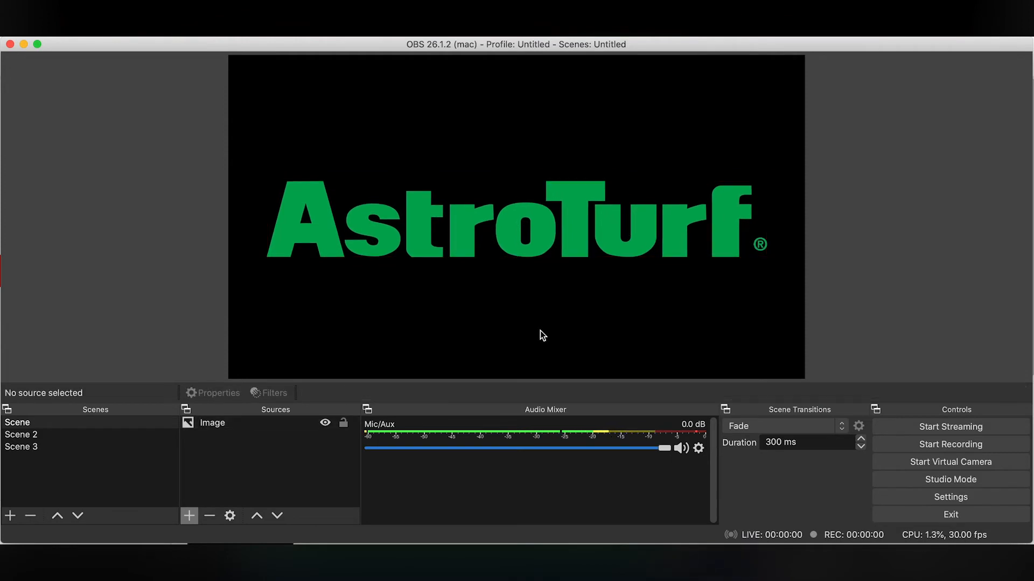
- Remove Scene 3 from the scene list
{"action": "left_click", "coordinate": [57, 445]}
{"action": "left_click", "coordinate": [31, 516]}
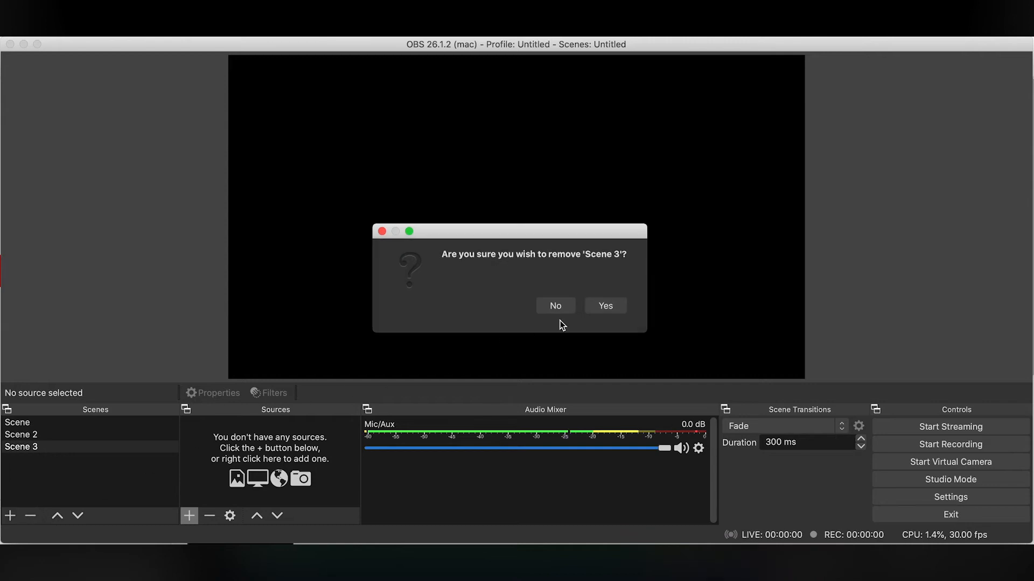
{"action": "left_click", "coordinate": [605, 305]}
- Return to the first scene and nudge the AstroTurf logo slightly upward on the canvas
{"action": "left_click", "coordinate": [97, 422]}
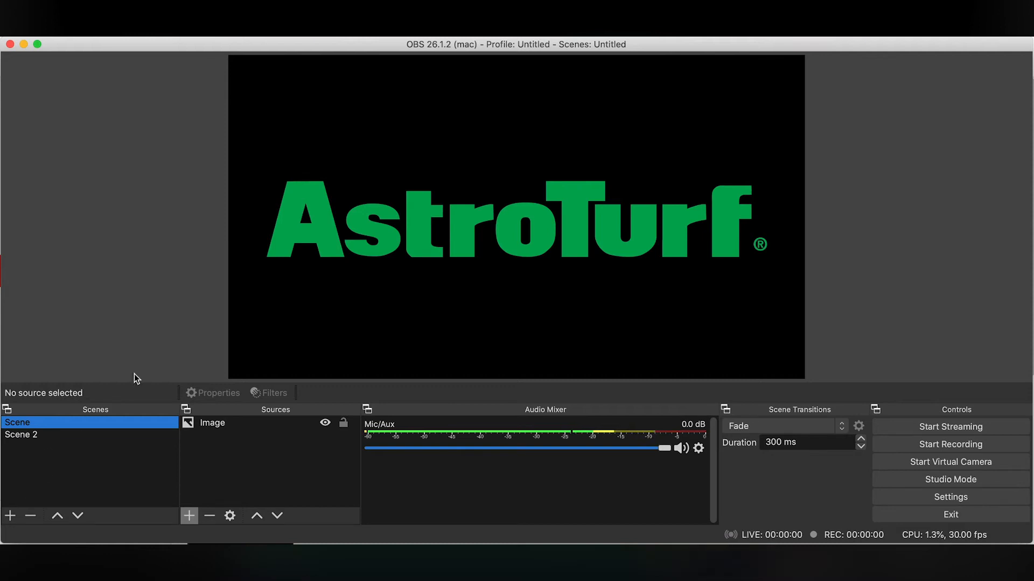
{"action": "left_click", "coordinate": [380, 235]}
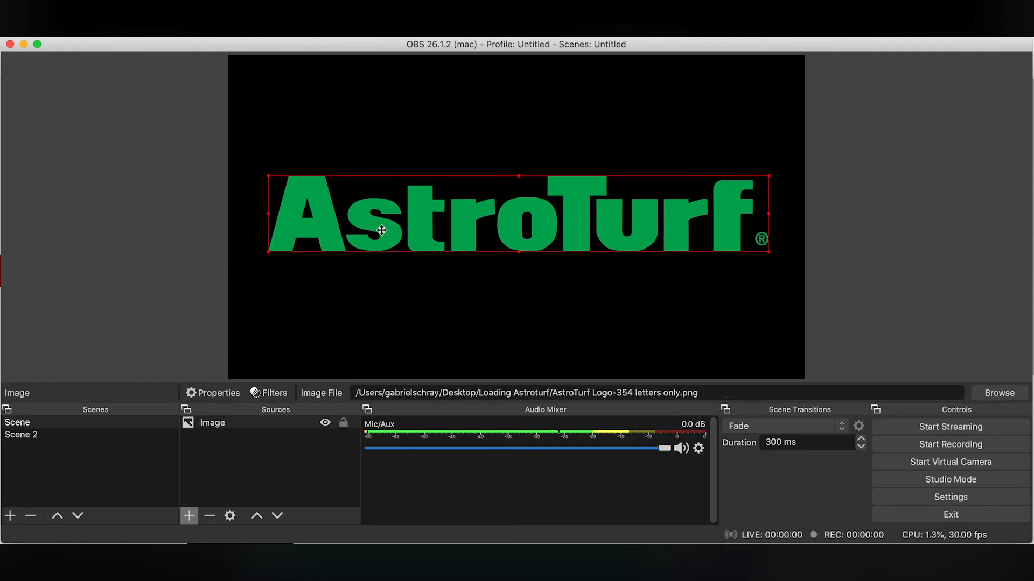
{"action": "left_click", "coordinate": [119, 444]}
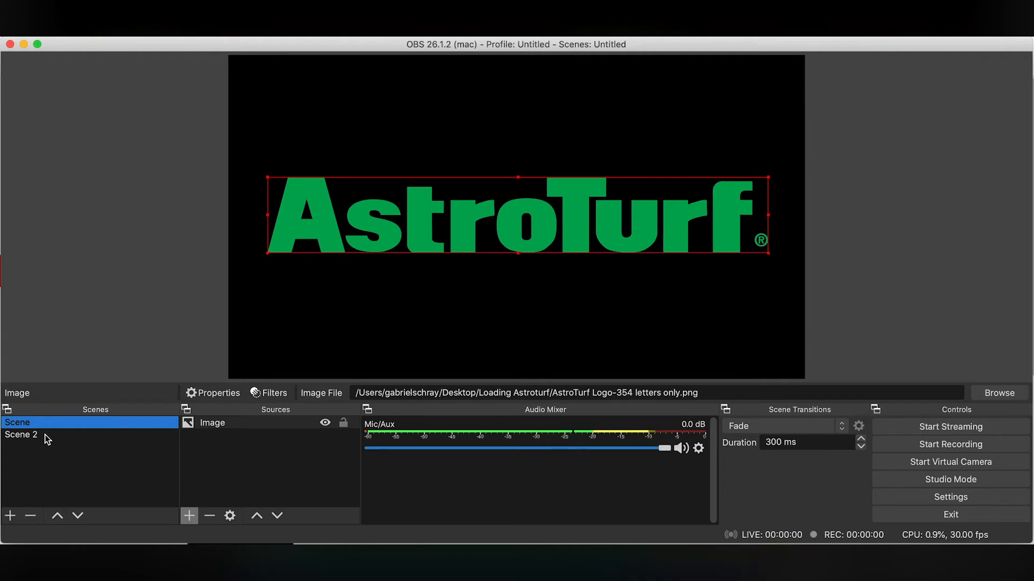
- Add an Audio Input Capture source to Scene 2 and check its available devices, leaving the device on Default
{"action": "left_click", "coordinate": [44, 434]}
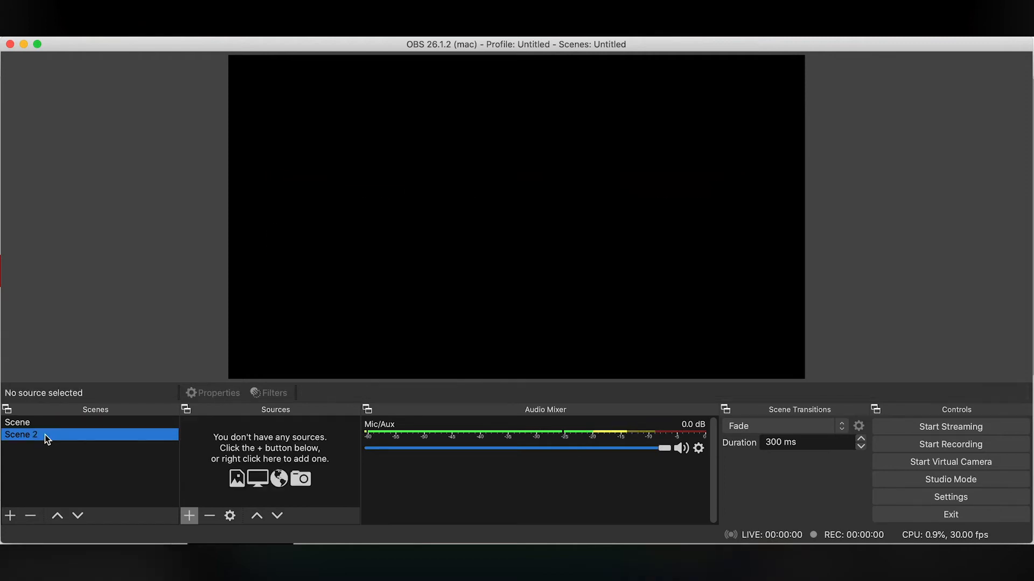
{"action": "left_click", "coordinate": [192, 518]}
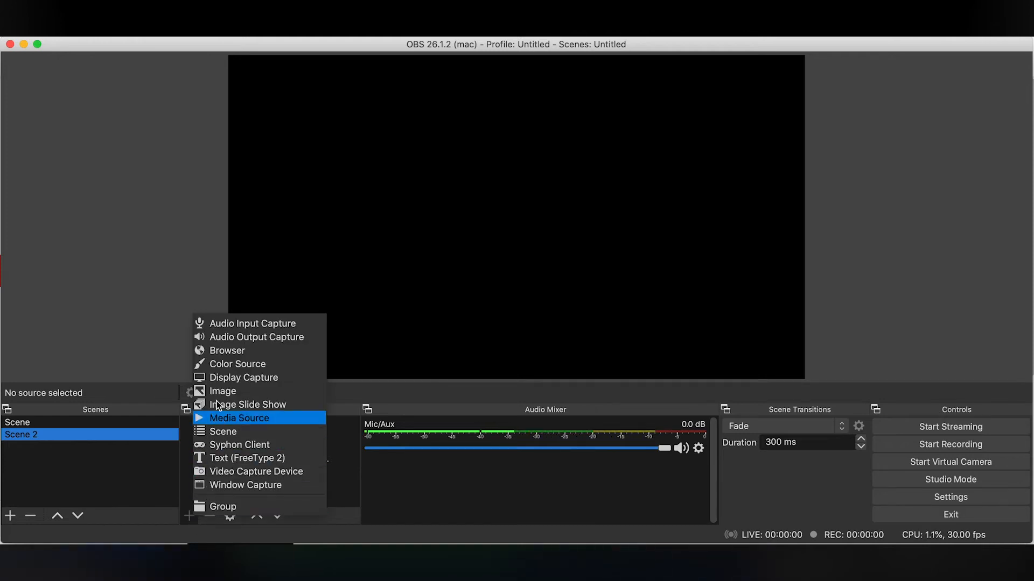
{"action": "left_click", "coordinate": [228, 324]}
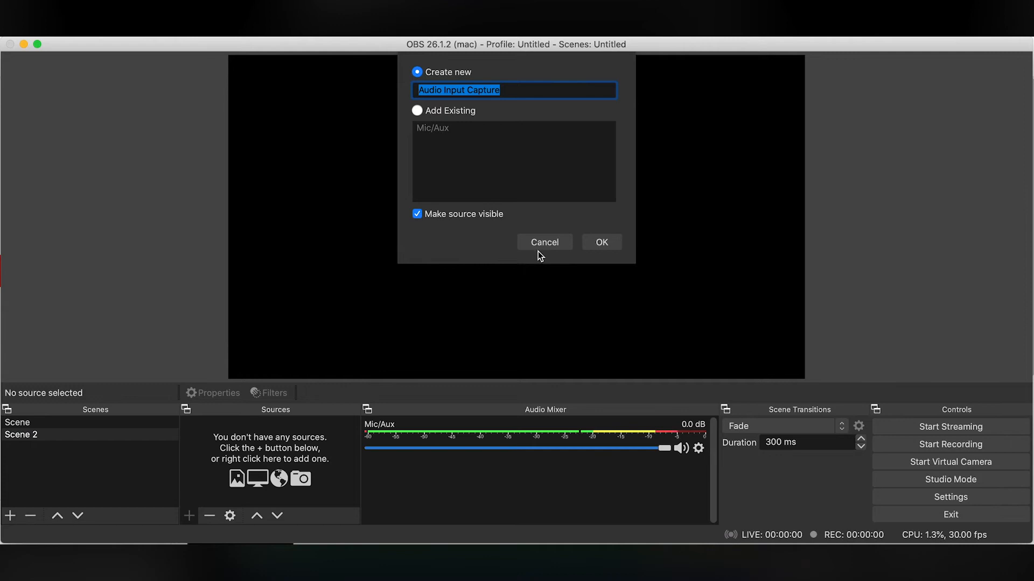
{"action": "left_click", "coordinate": [600, 243]}
{"action": "left_click", "coordinate": [545, 121]}
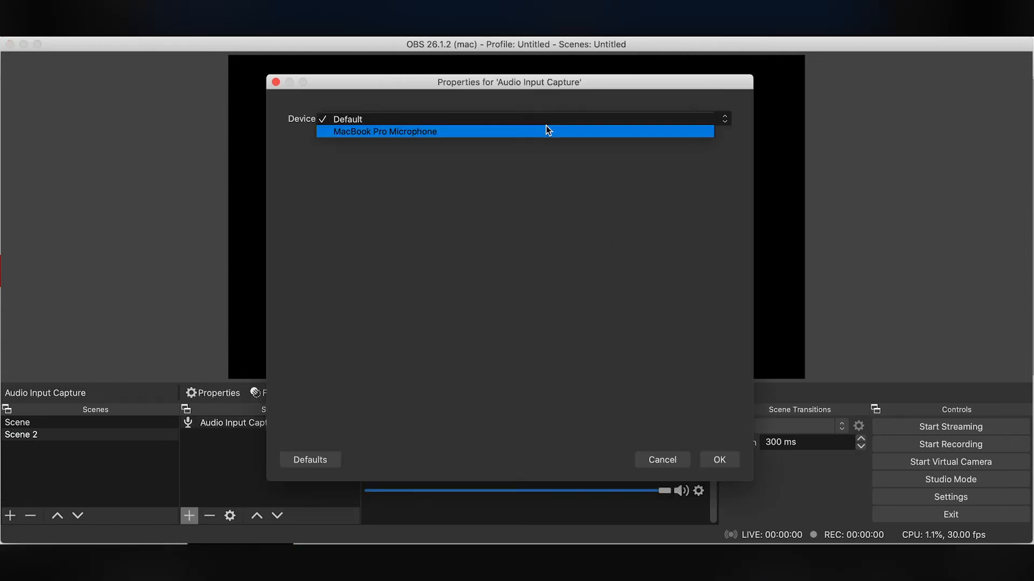
{"action": "left_click", "coordinate": [388, 156]}
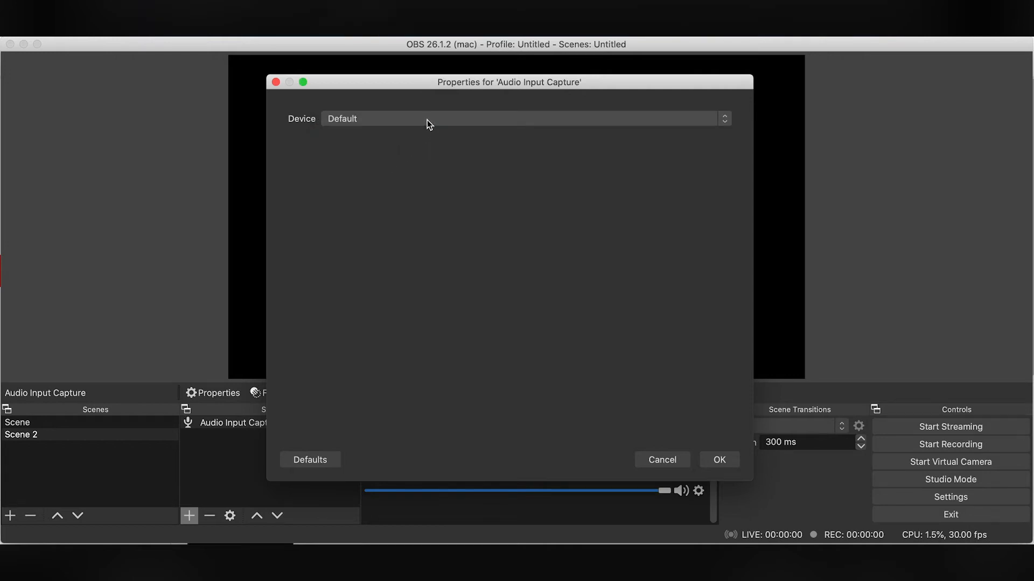
{"action": "left_click", "coordinate": [652, 455]}
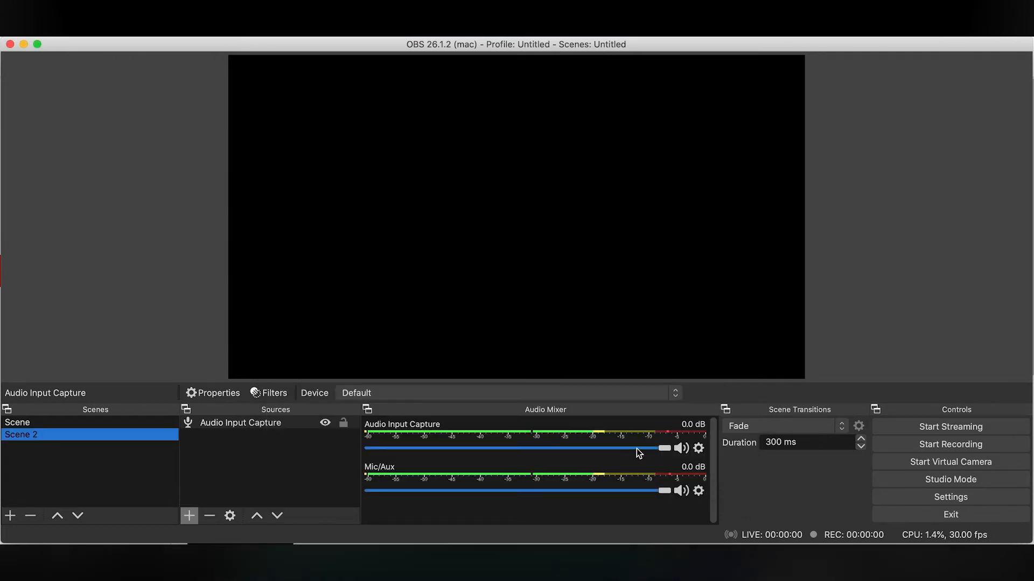
- Remove the Audio Input Capture source from Scene 2
{"action": "left_click", "coordinate": [226, 425]}
{"action": "left_click", "coordinate": [209, 513]}
{"action": "left_click", "coordinate": [602, 307]}
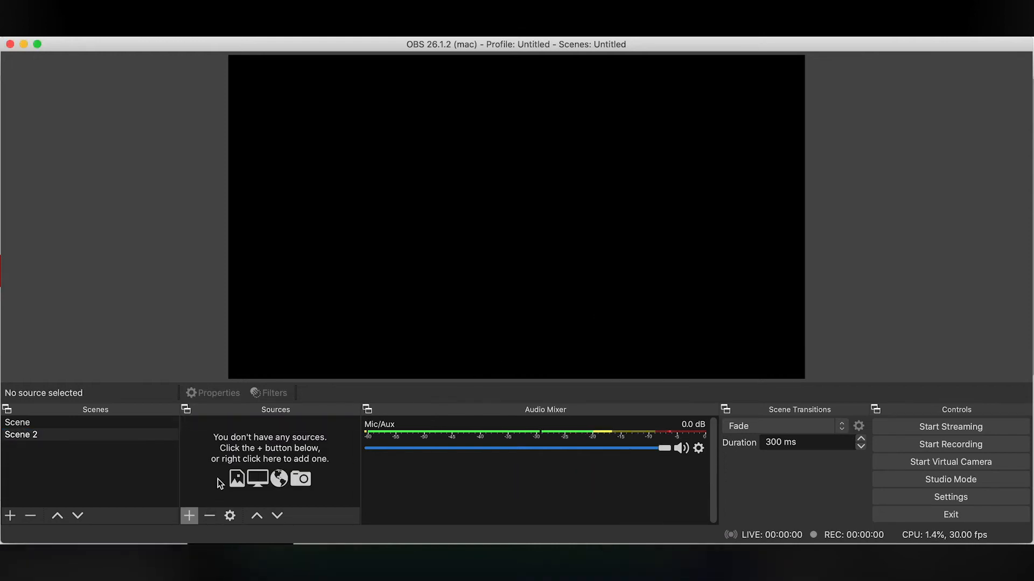
- Add a Video Capture Device source using FaceTime HD Camera (Built-in) with camera access allowed, and enlarge its picture to fill the canvas
{"action": "left_click", "coordinate": [189, 516]}
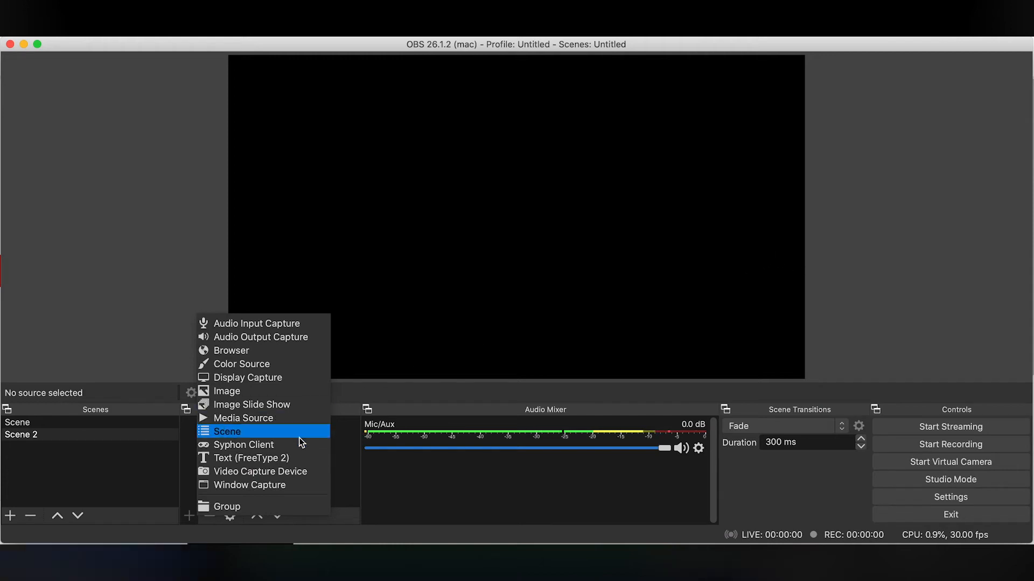
{"action": "left_click", "coordinate": [296, 473]}
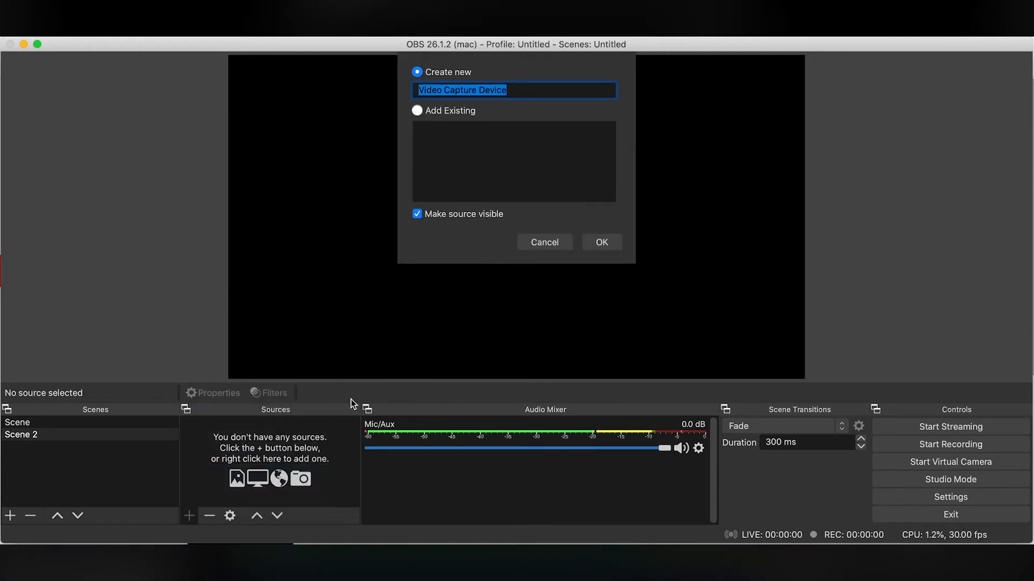
{"action": "left_click", "coordinate": [592, 243]}
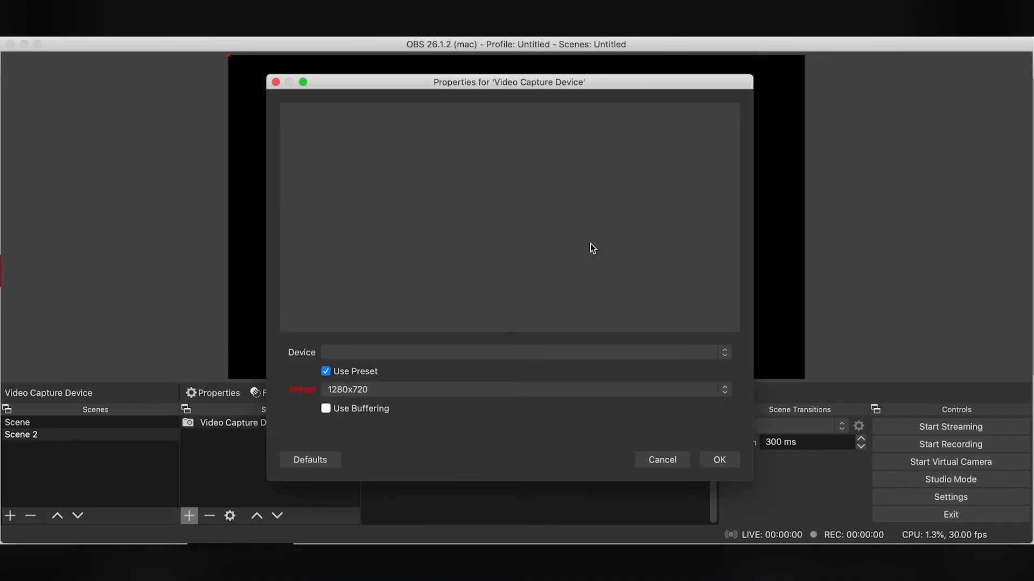
{"action": "left_click", "coordinate": [545, 353]}
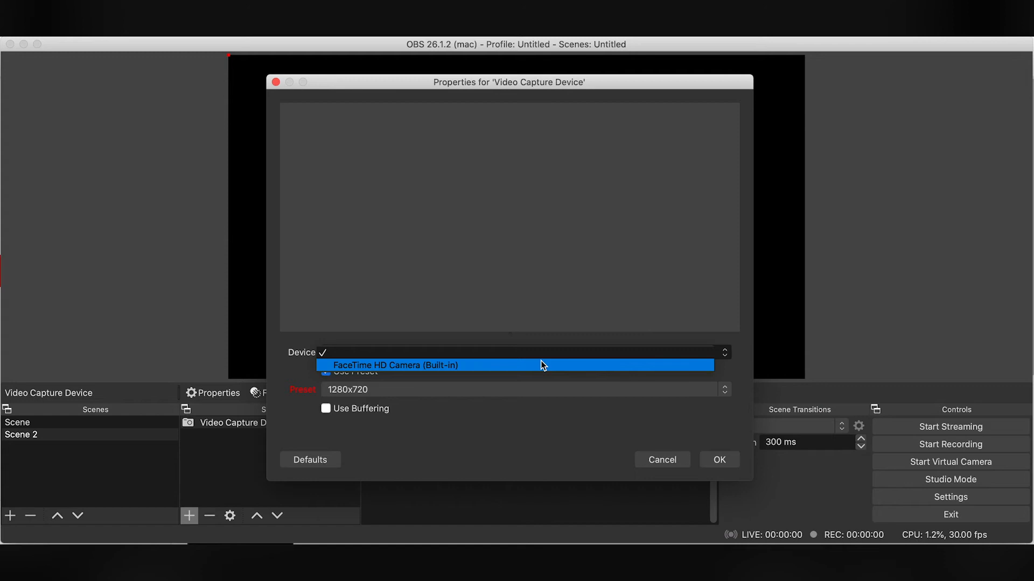
{"action": "left_click", "coordinate": [542, 365]}
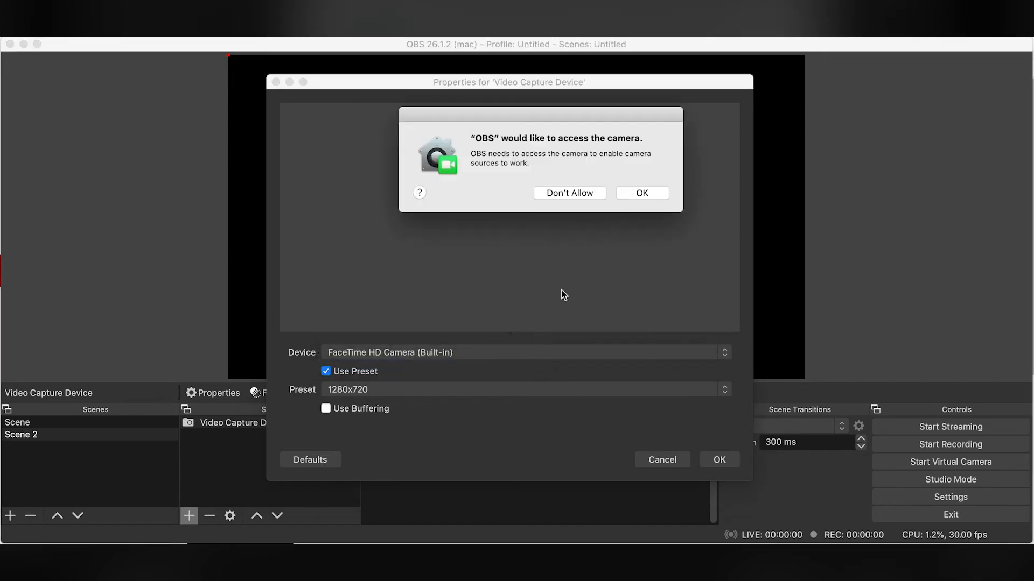
{"action": "left_click", "coordinate": [635, 193]}
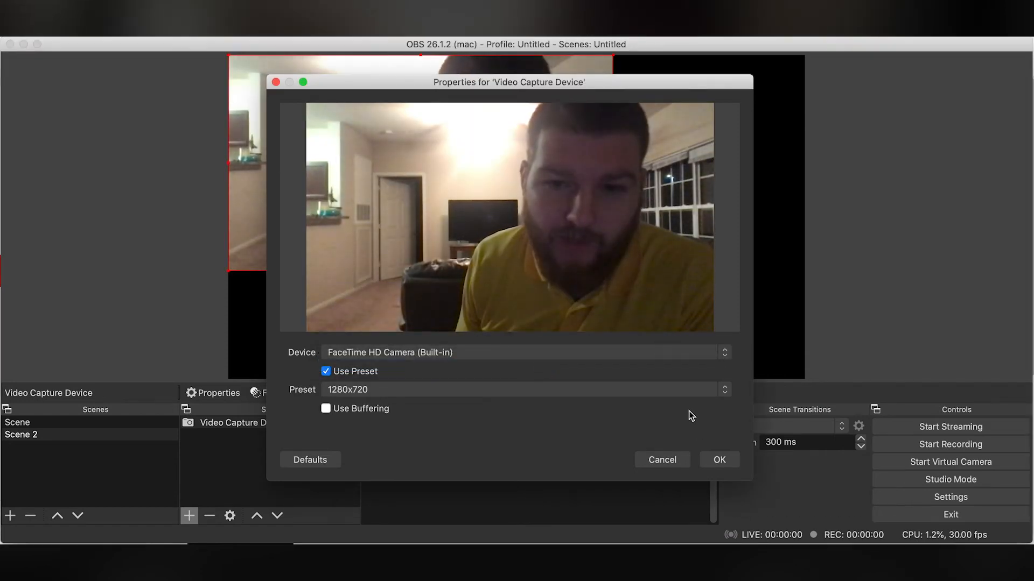
{"action": "left_click", "coordinate": [719, 459]}
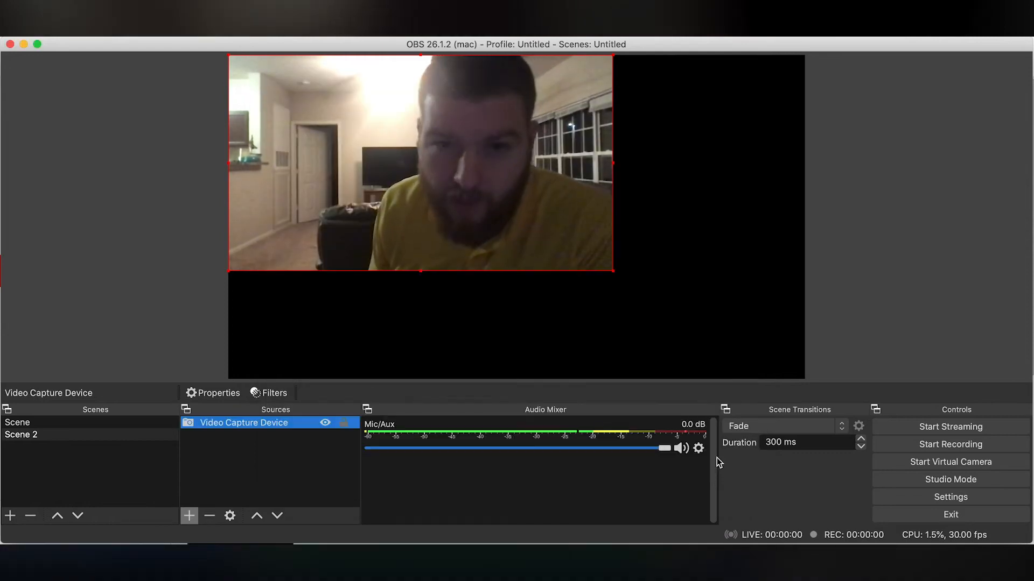
{"action": "left_click_drag", "start_coordinate": [609, 268], "coordinate": [803, 371]}
{"action": "left_click", "coordinate": [876, 345]}
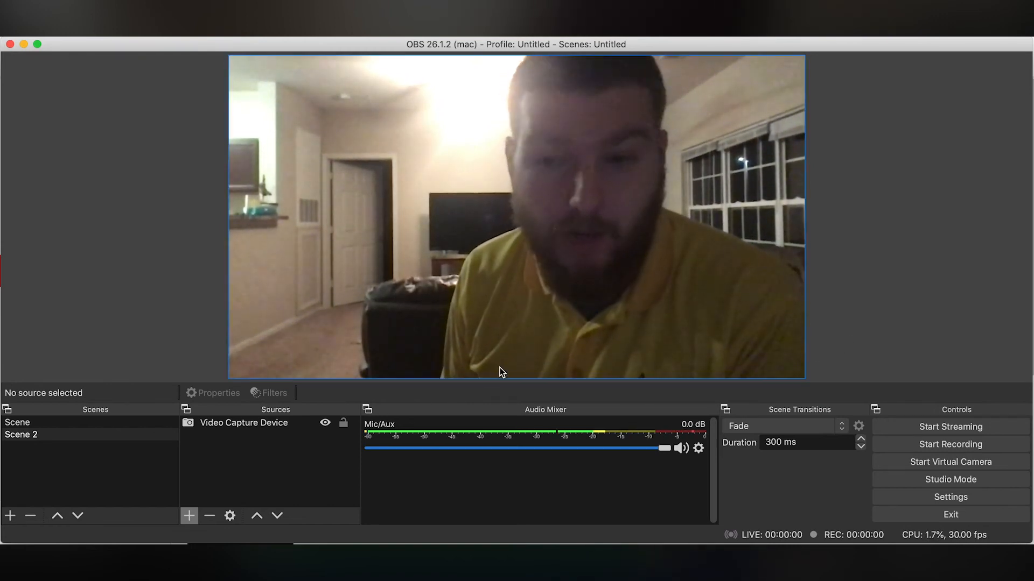
- Try starting the stream, and try out YouTube - RTMP as the streaming service without saving the change
{"action": "left_click", "coordinate": [961, 425]}
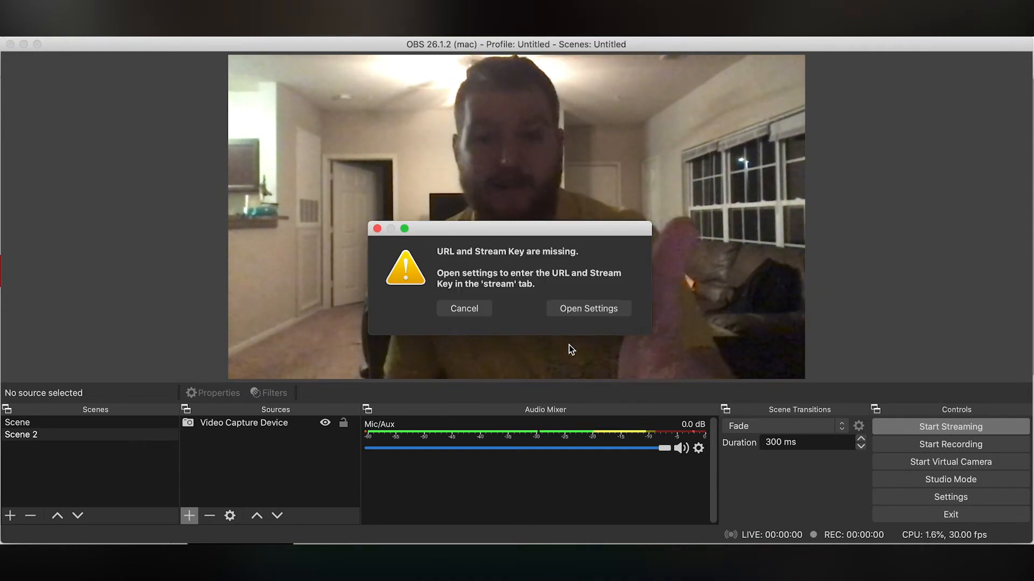
{"action": "left_click", "coordinate": [483, 307]}
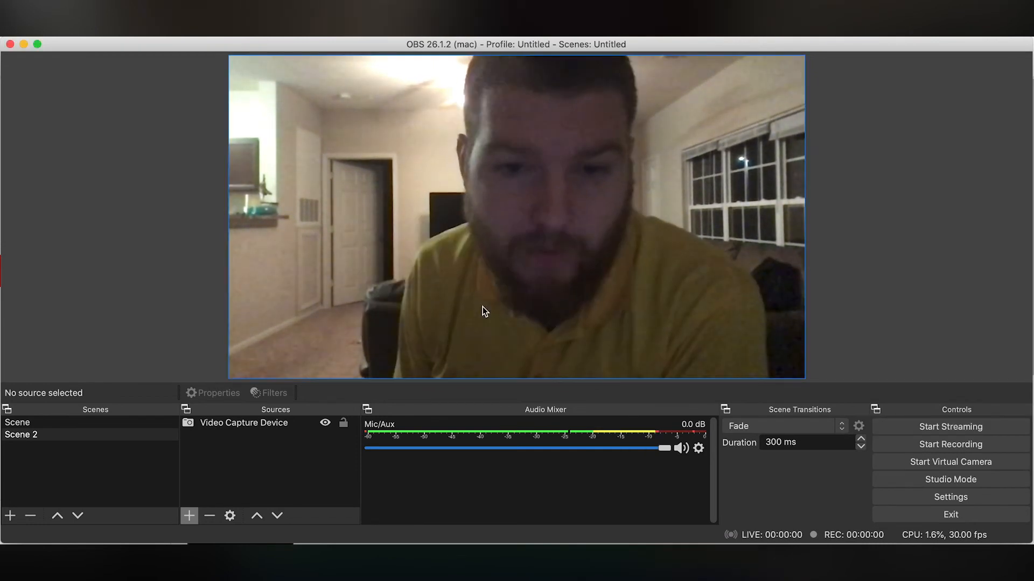
{"action": "left_click", "coordinate": [883, 496]}
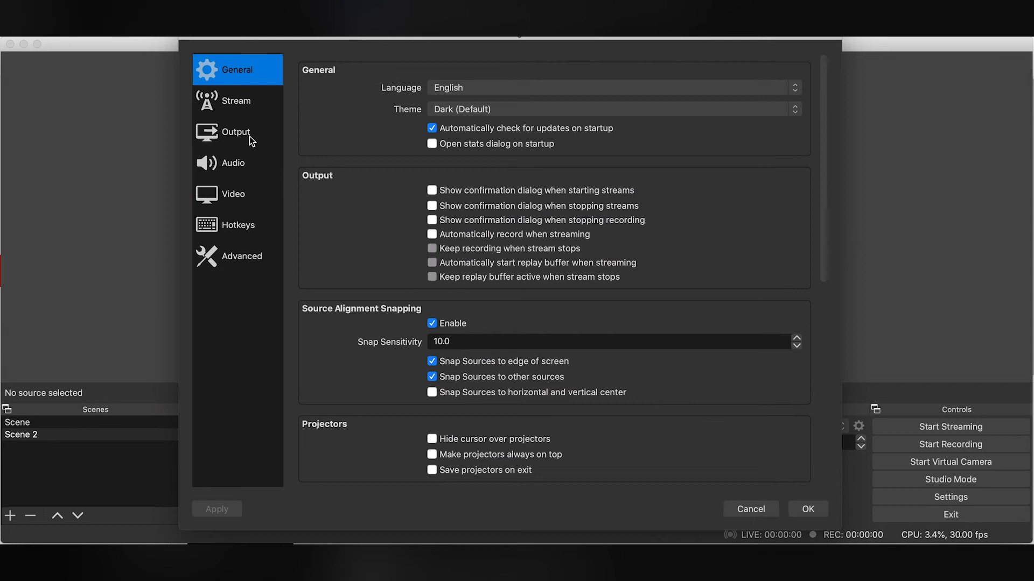
{"action": "left_click", "coordinate": [245, 105]}
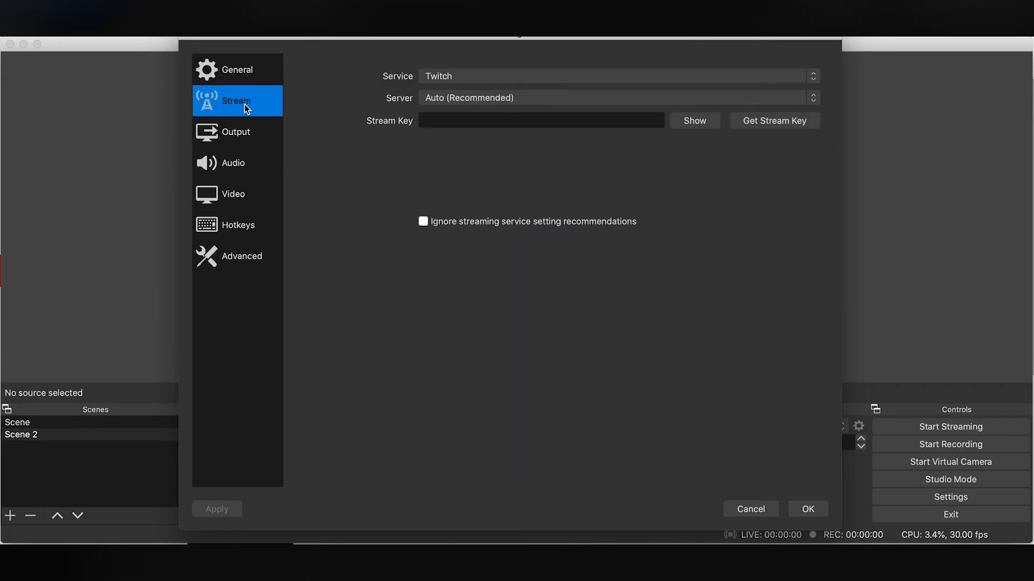
{"action": "left_click", "coordinate": [440, 77]}
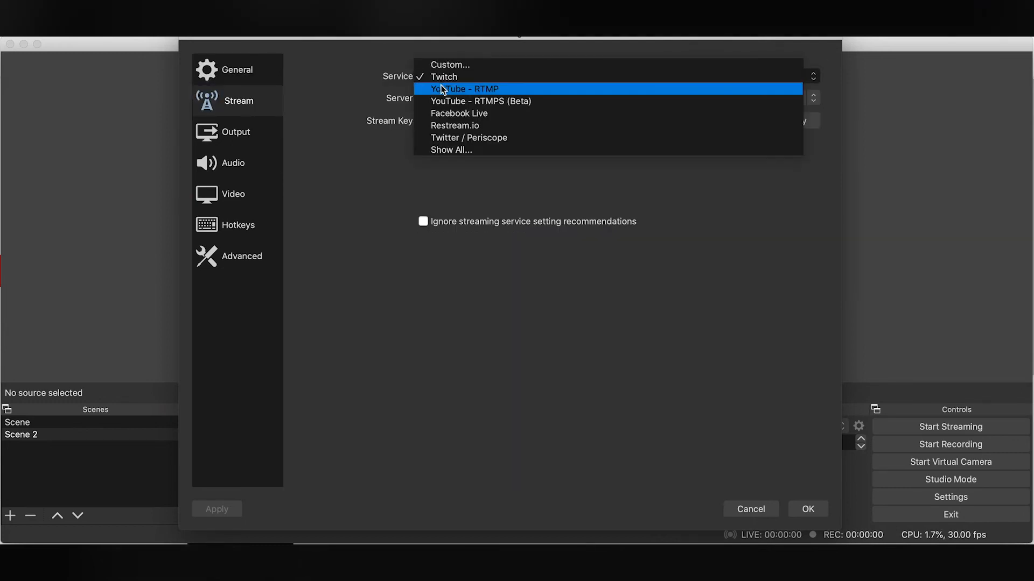
{"action": "left_click", "coordinate": [443, 89]}
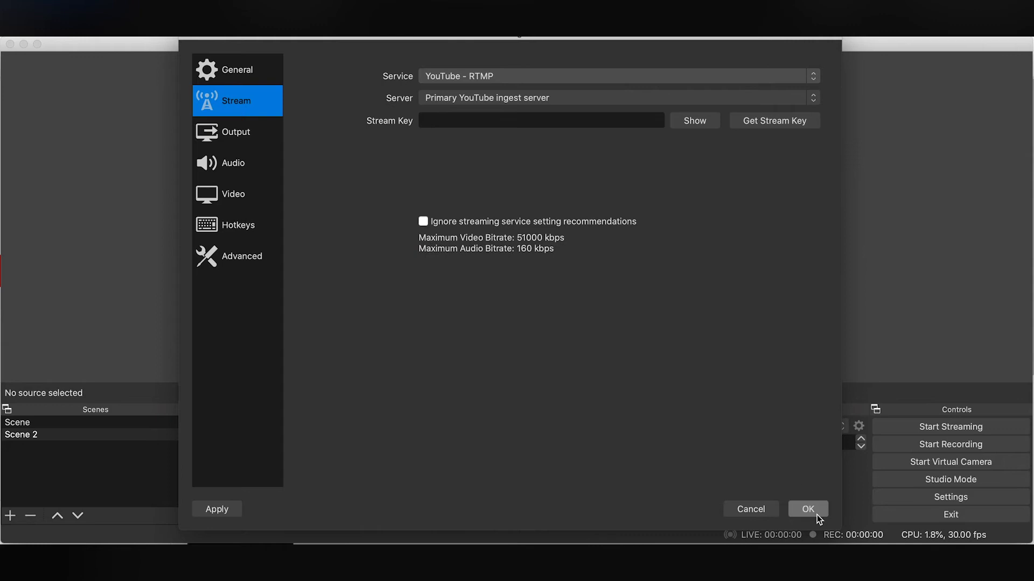
{"action": "left_click", "coordinate": [774, 513]}
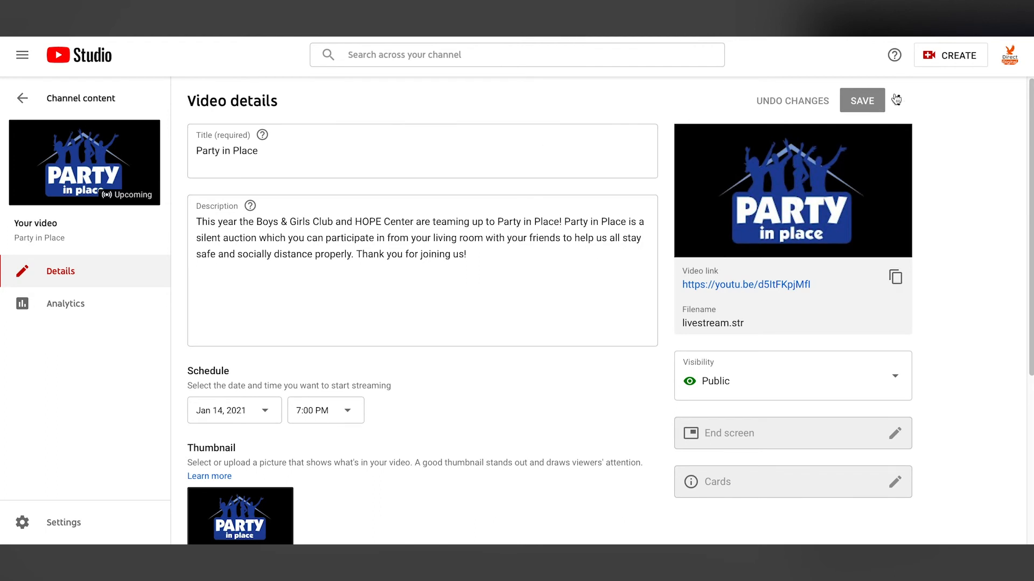
- In YouTube Studio, find the upcoming Party in Place stream in the Direct Digital Media channel's live content and open its live control room
{"action": "left_click", "coordinate": [1010, 59]}
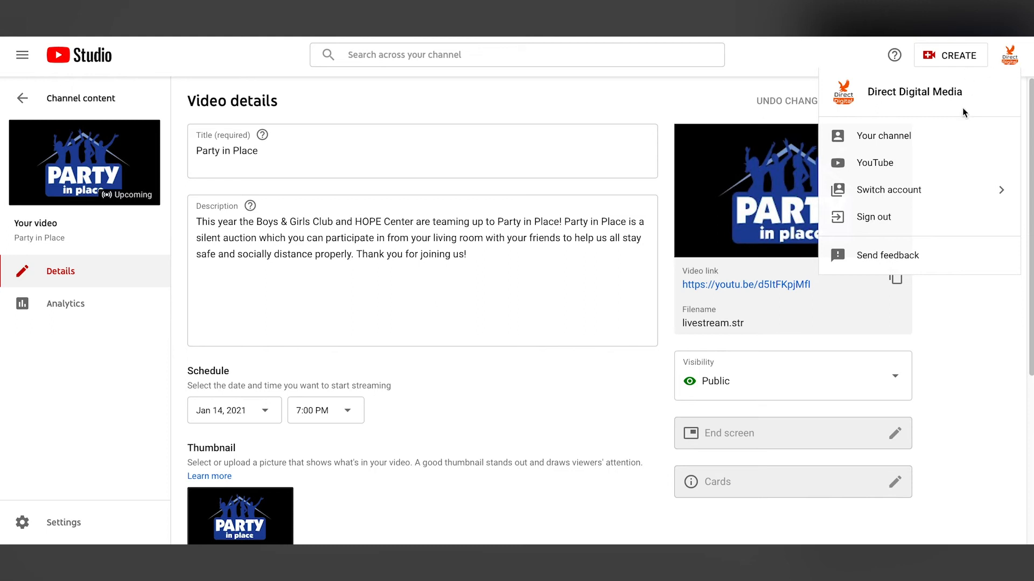
{"action": "left_click", "coordinate": [954, 145]}
{"action": "left_click", "coordinate": [992, 60]}
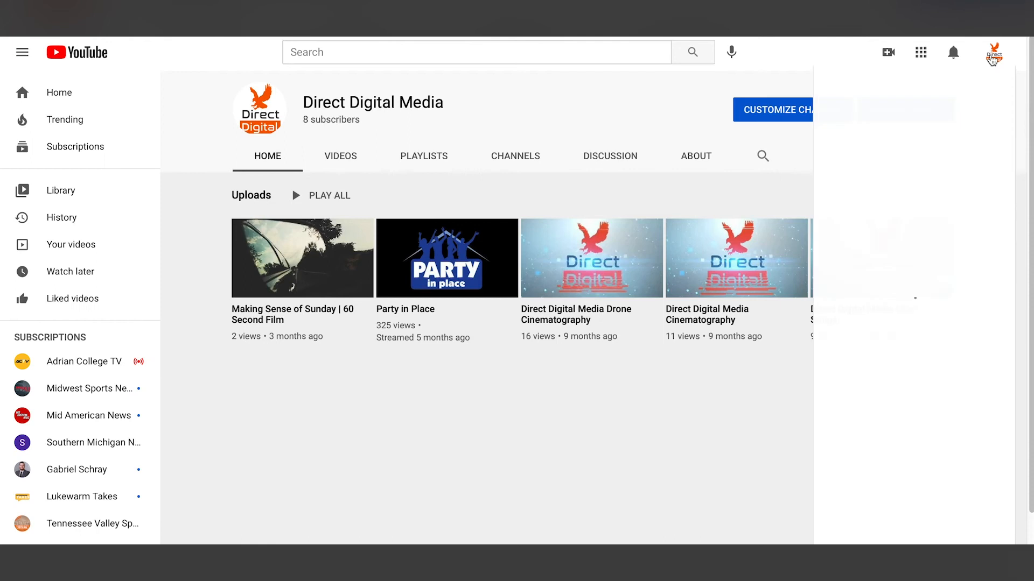
{"action": "left_click", "coordinate": [918, 191]}
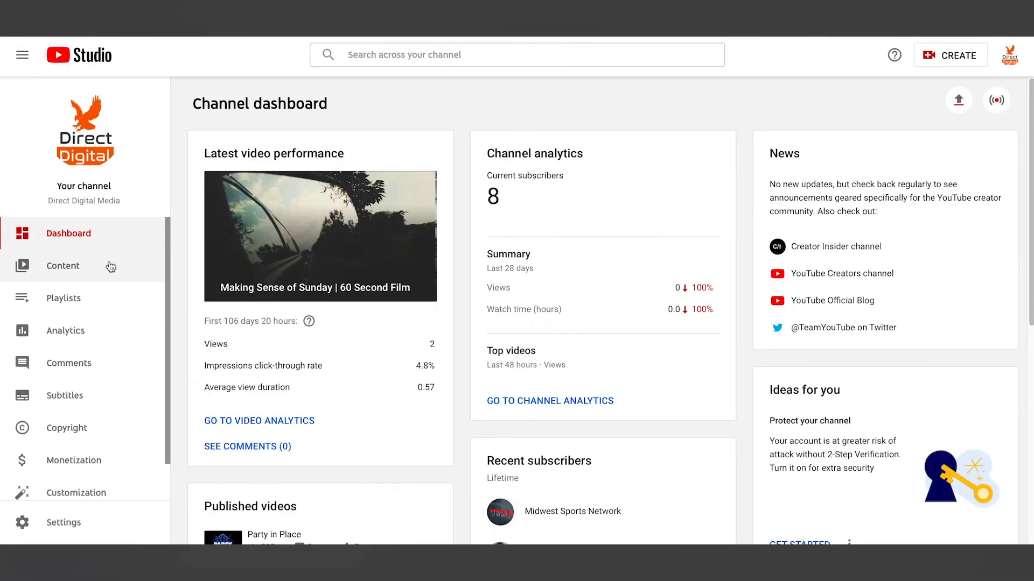
{"action": "left_click", "coordinate": [108, 266]}
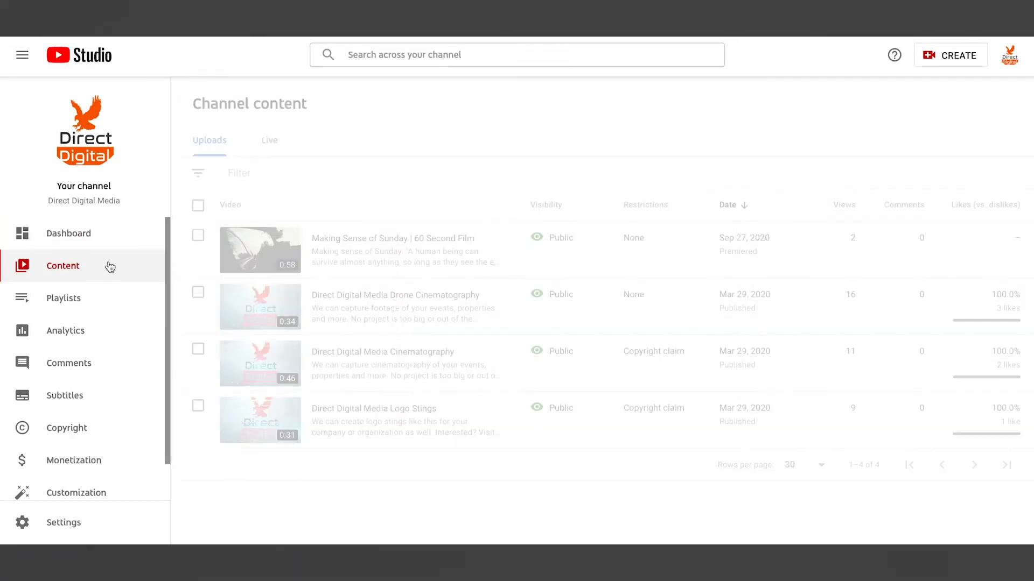
{"action": "left_click", "coordinate": [270, 145]}
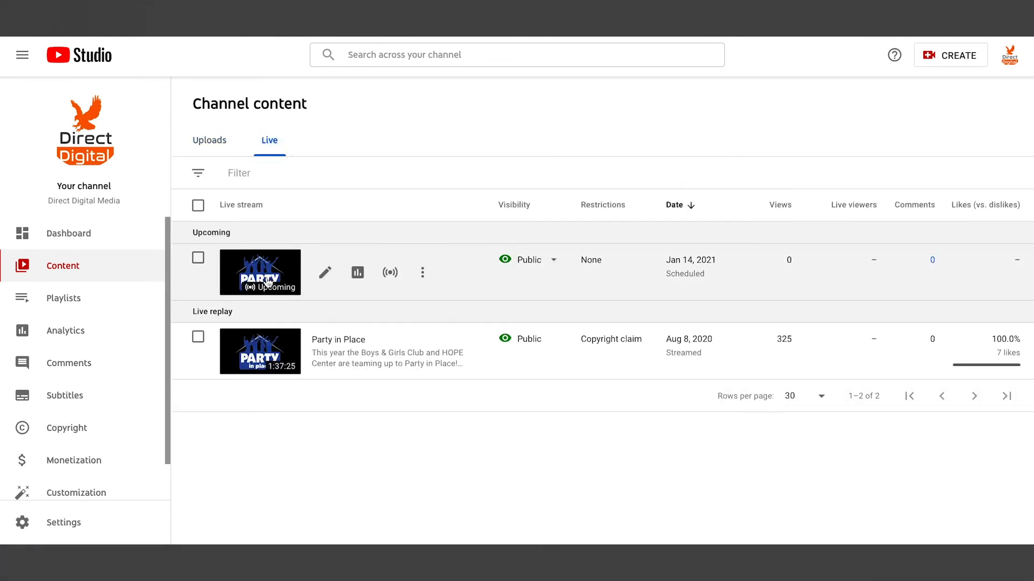
{"action": "left_click", "coordinate": [391, 275]}
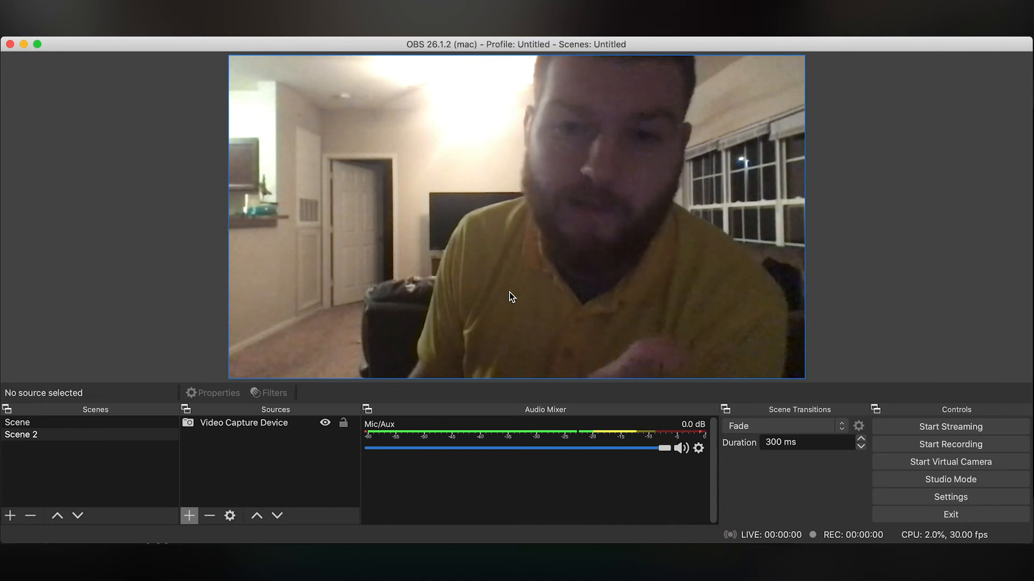
- Back in OBS, add a Text (FreeType 2) source reading "Thank you fdor watcvjonh" to Scene 2 and fit it across the lower part of the canvas
{"action": "left_click", "coordinate": [136, 428]}
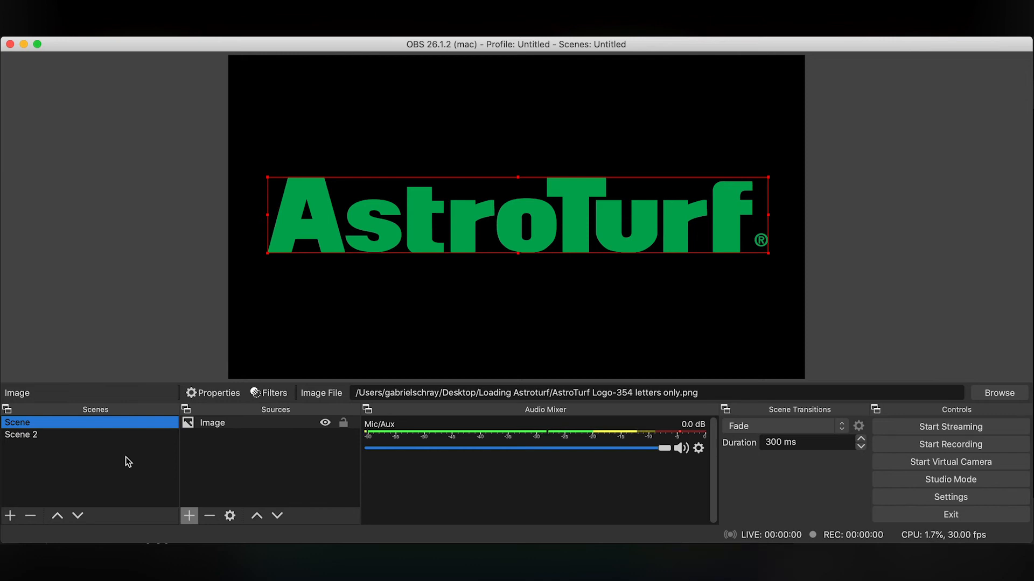
{"action": "key", "text": "Down"}
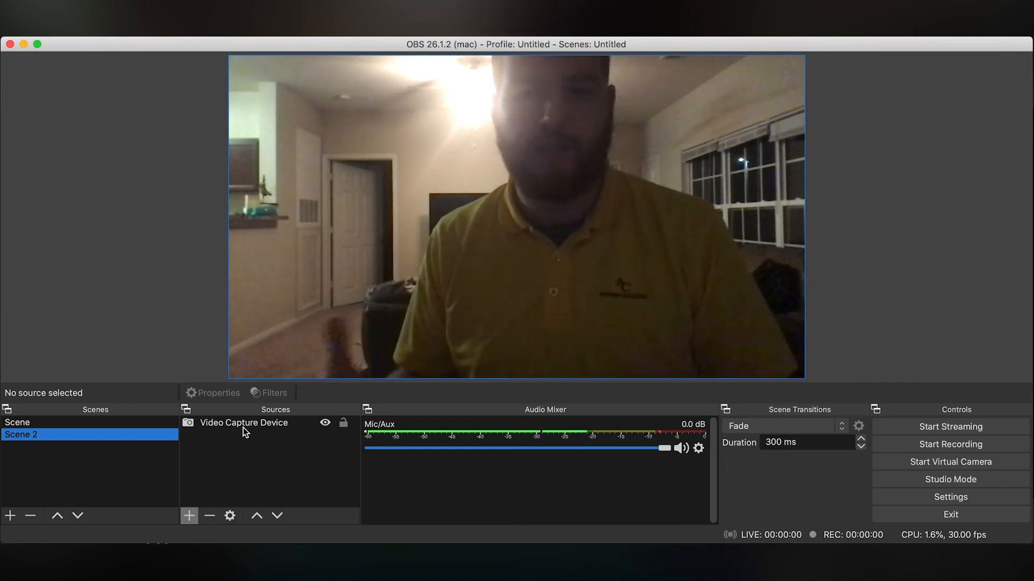
{"action": "left_click", "coordinate": [188, 515]}
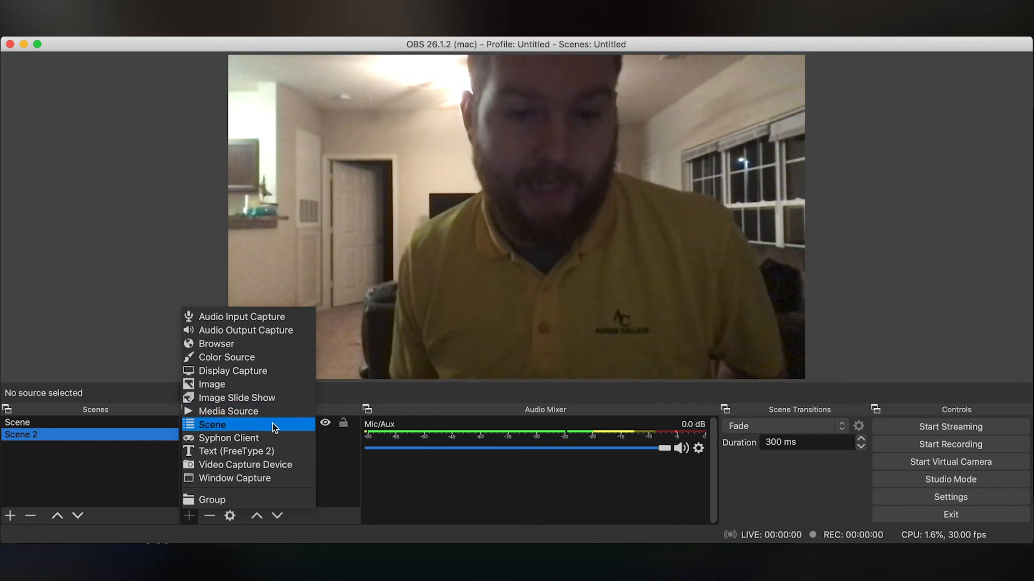
{"action": "left_click", "coordinate": [292, 450]}
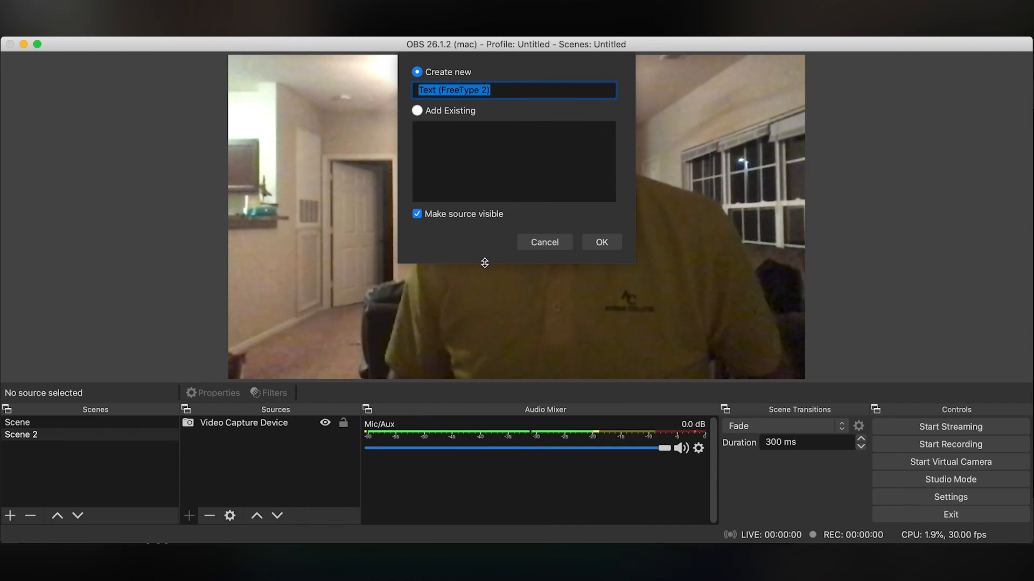
{"action": "key", "text": "Return"}
{"action": "left_click", "coordinate": [486, 352]}
{"action": "type", "text": "Thank you fdor w"}
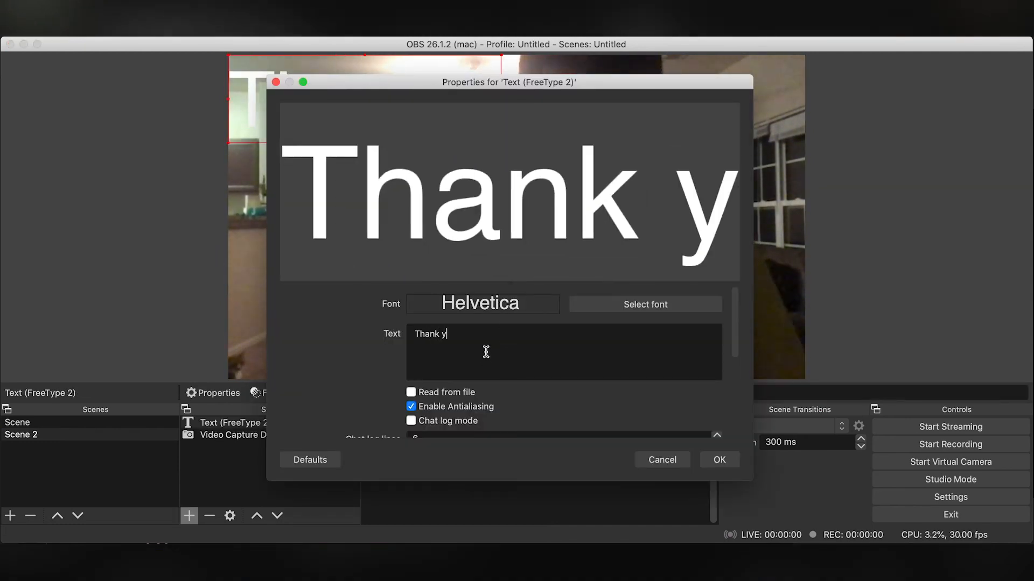
{"action": "type", "text": "nh"}
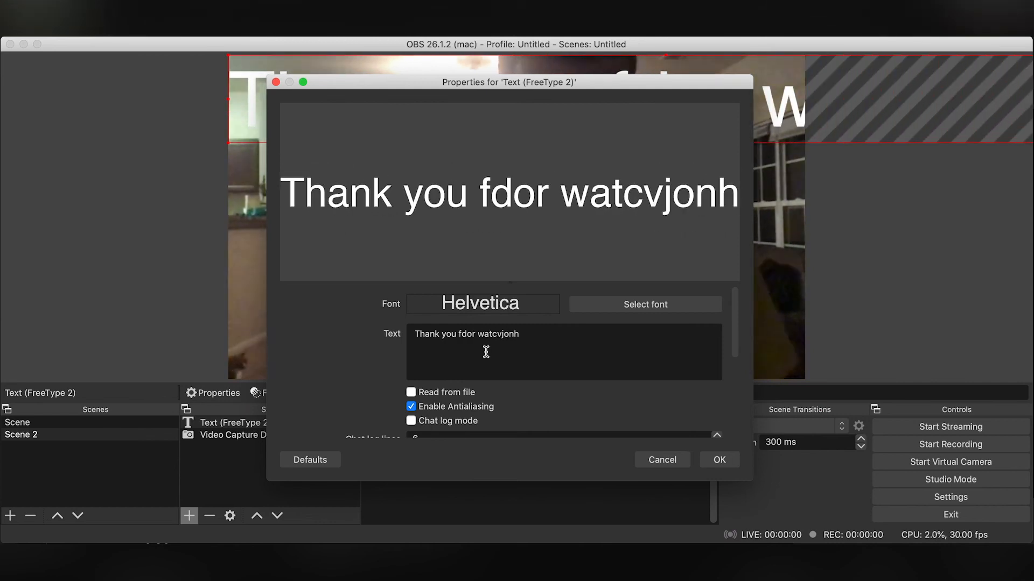
{"action": "left_click", "coordinate": [725, 459]}
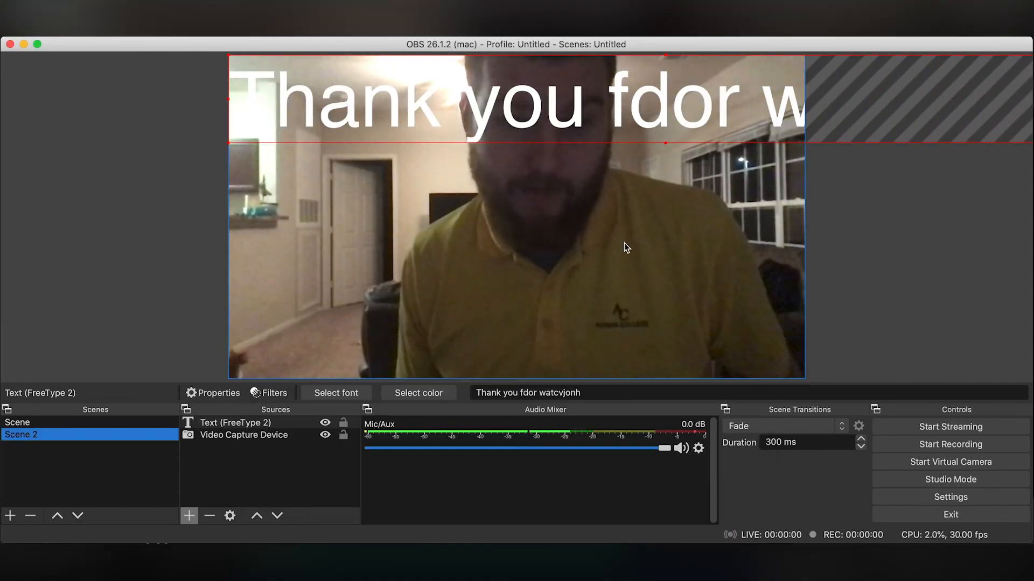
{"action": "left_click_drag", "start_coordinate": [1025, 139], "coordinate": [719, 298]}
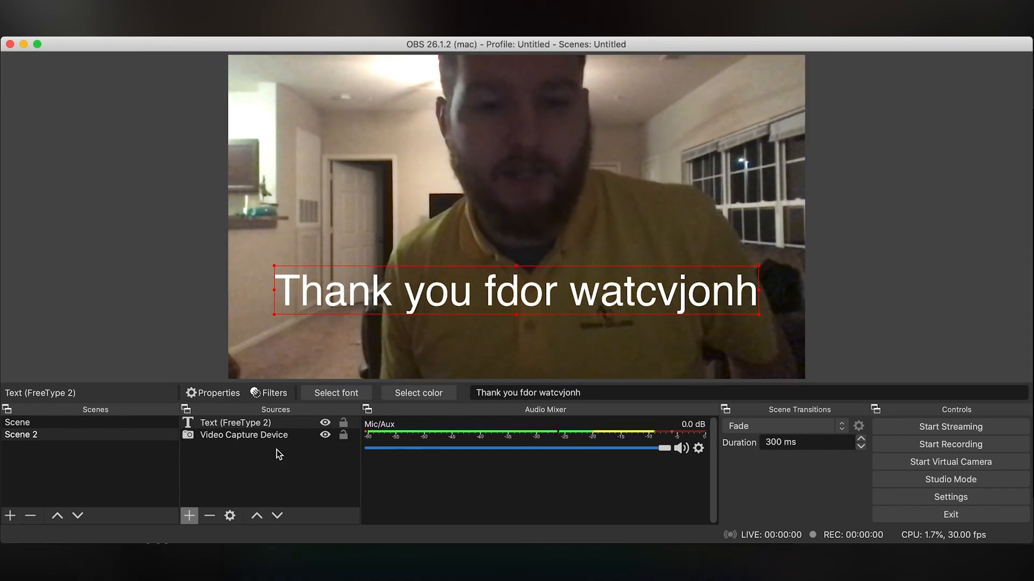
- Delete the text source from Scene 2 and look over the available source types without adding one
{"action": "left_click", "coordinate": [279, 422]}
{"action": "left_click", "coordinate": [210, 516]}
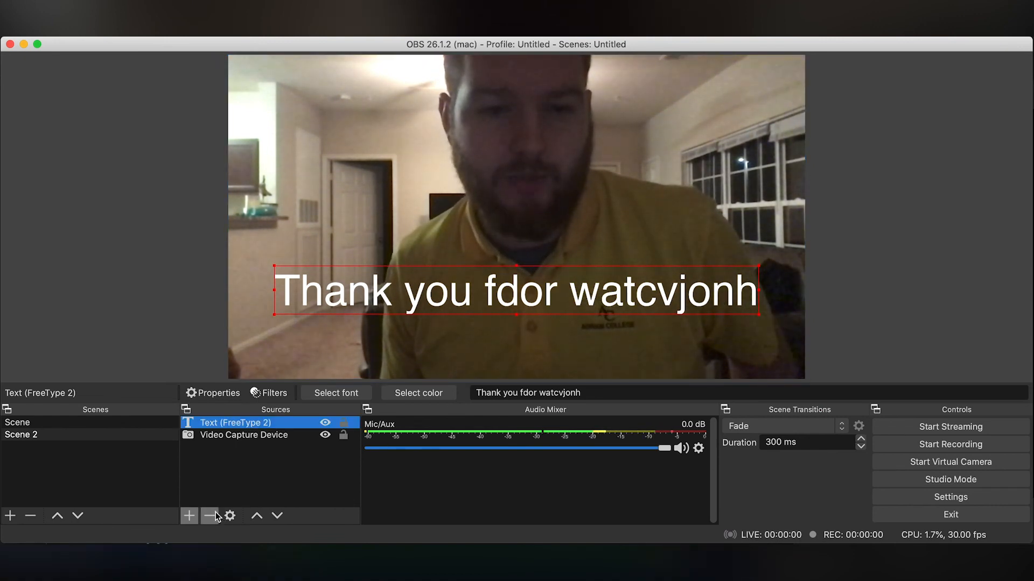
{"action": "left_click", "coordinate": [611, 312]}
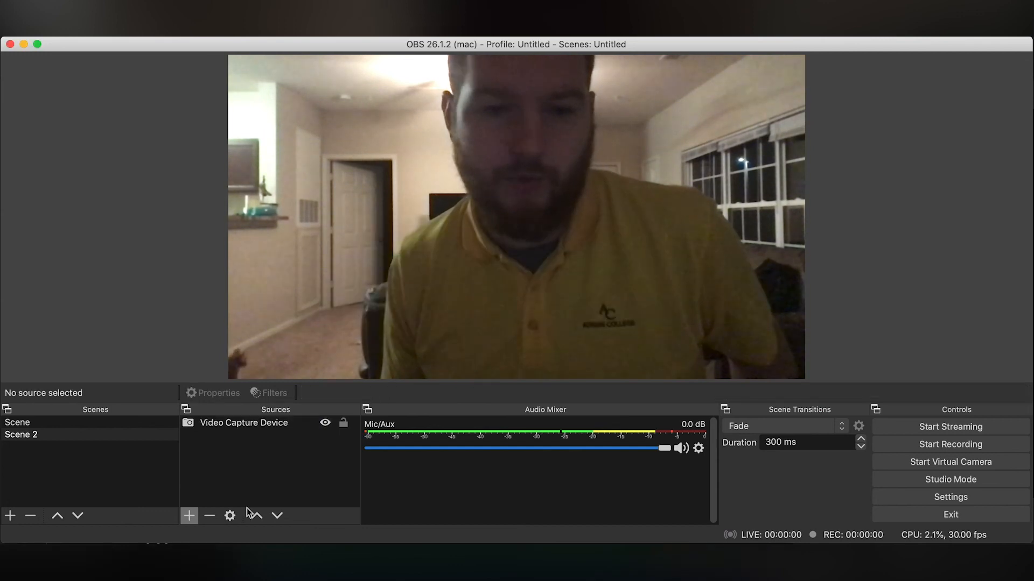
{"action": "left_click", "coordinate": [189, 517]}
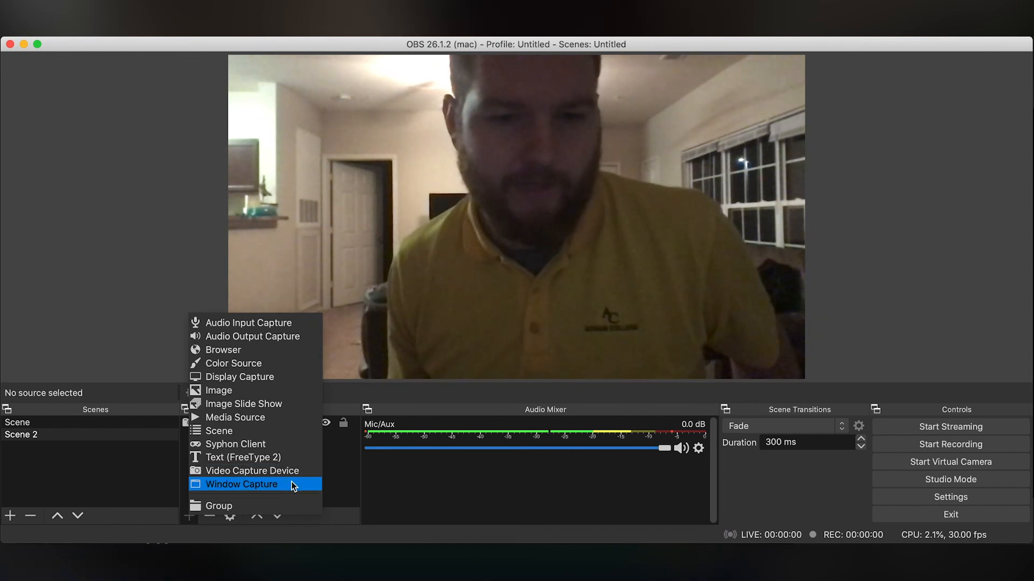
{"action": "left_click", "coordinate": [340, 470]}
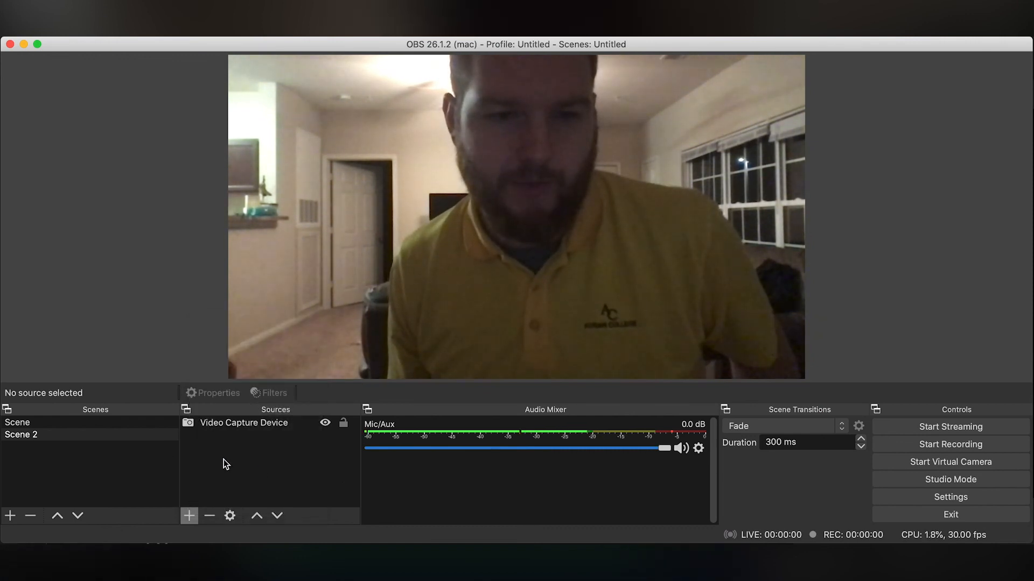
- Select the first scene and review the stream and output settings, including the folder choice for the recording path
{"action": "left_click", "coordinate": [140, 422]}
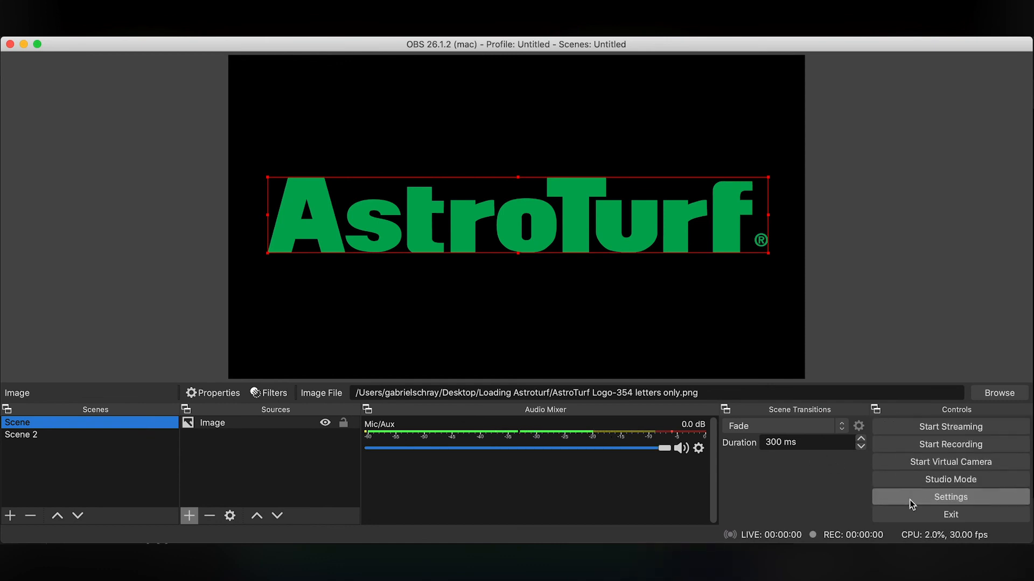
{"action": "left_click", "coordinate": [879, 497]}
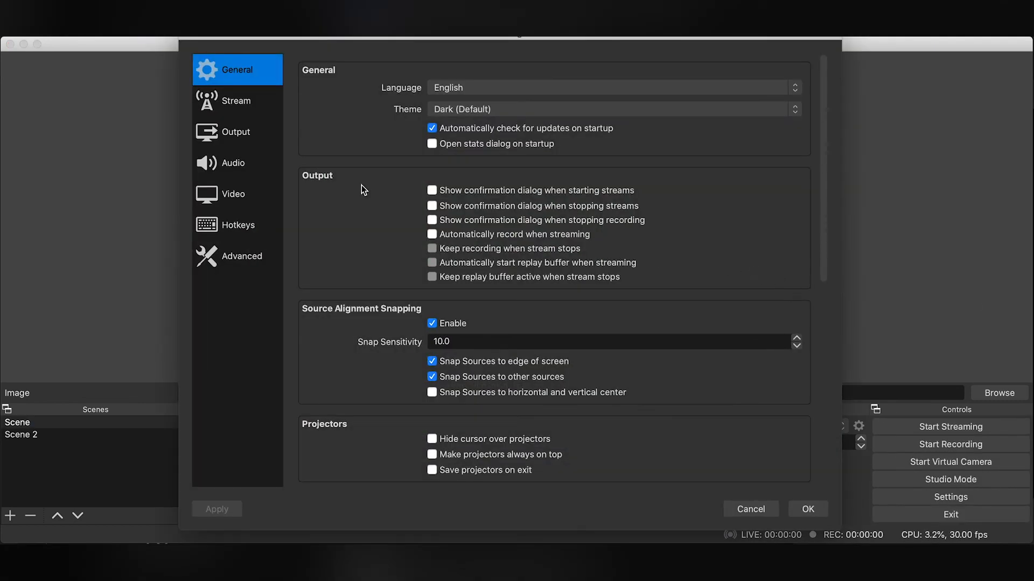
{"action": "left_click", "coordinate": [251, 100]}
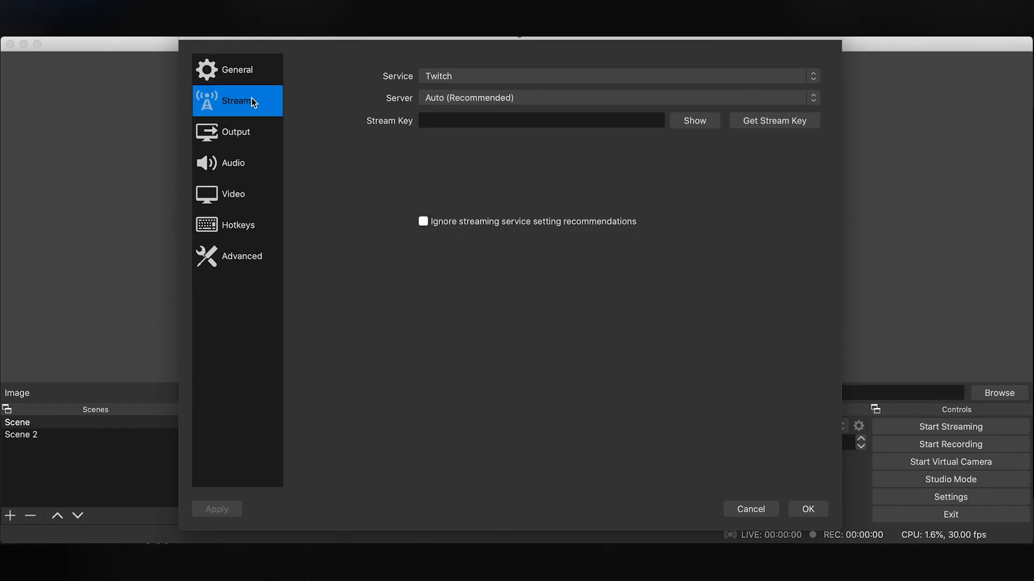
{"action": "key", "text": "Down"}
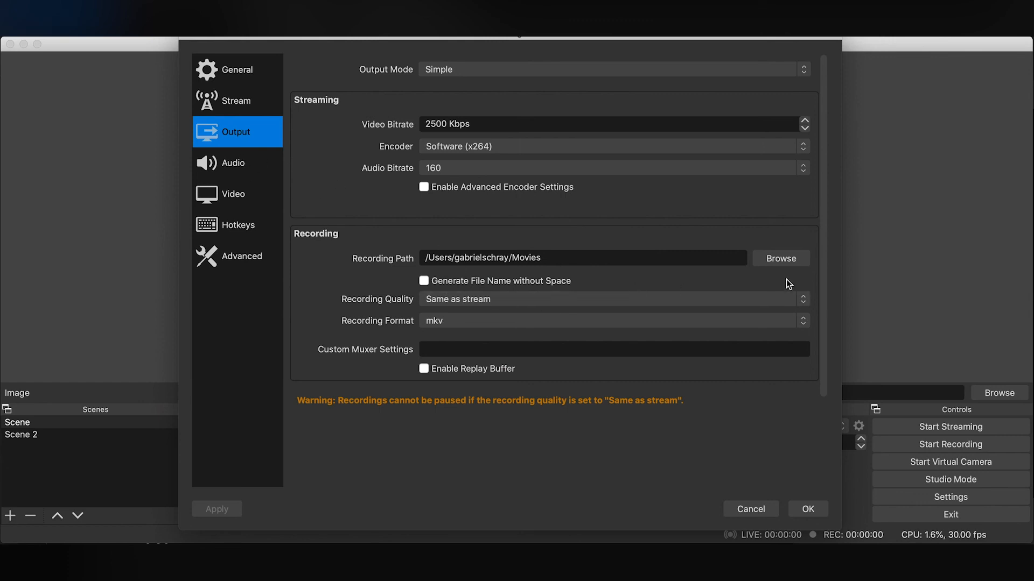
{"action": "left_click", "coordinate": [790, 265]}
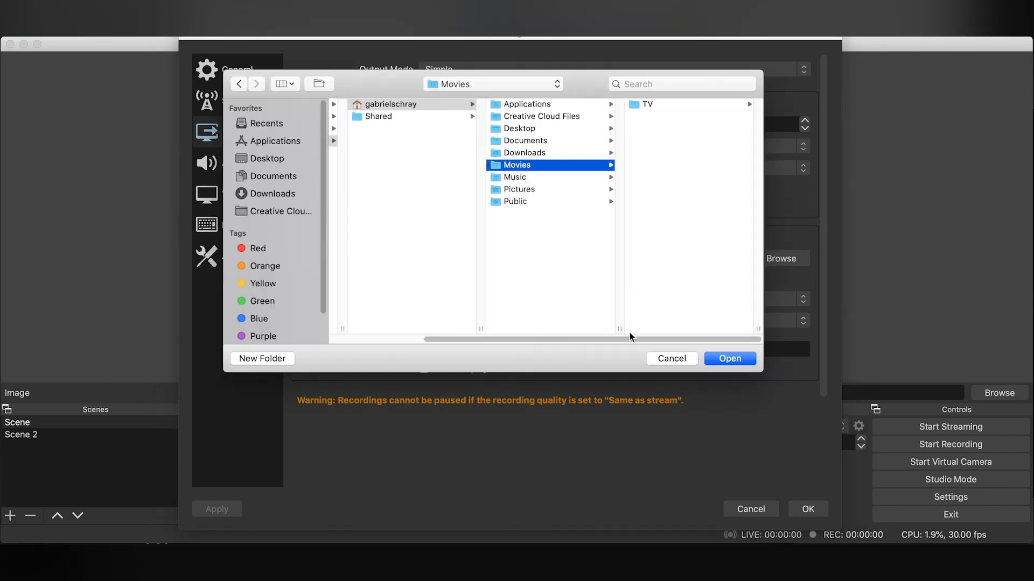
{"action": "left_click", "coordinate": [667, 358]}
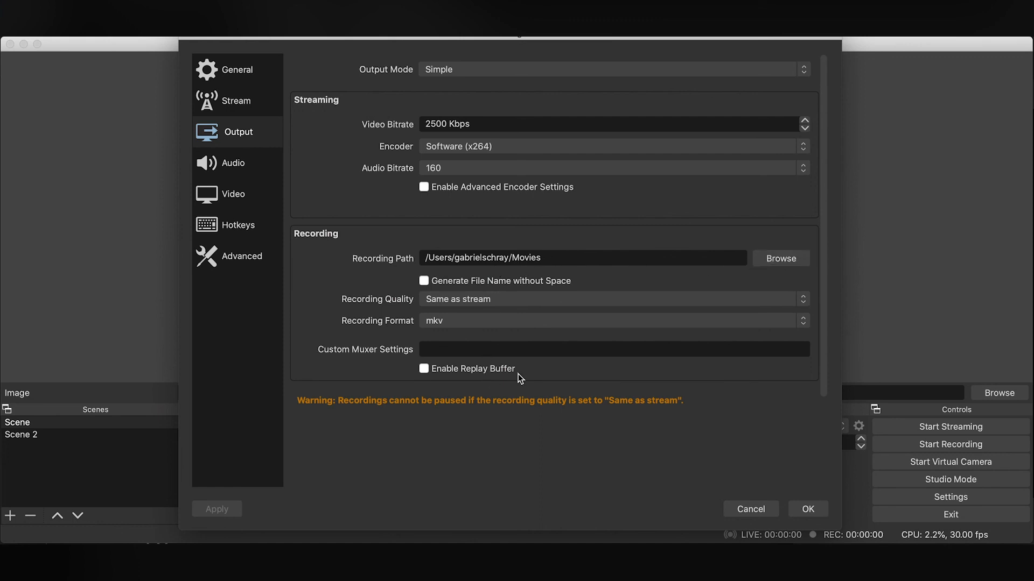
- Review the audio and video settings, including the available frame rates, keeping the common FPS value at 30
{"action": "left_click", "coordinate": [235, 164]}
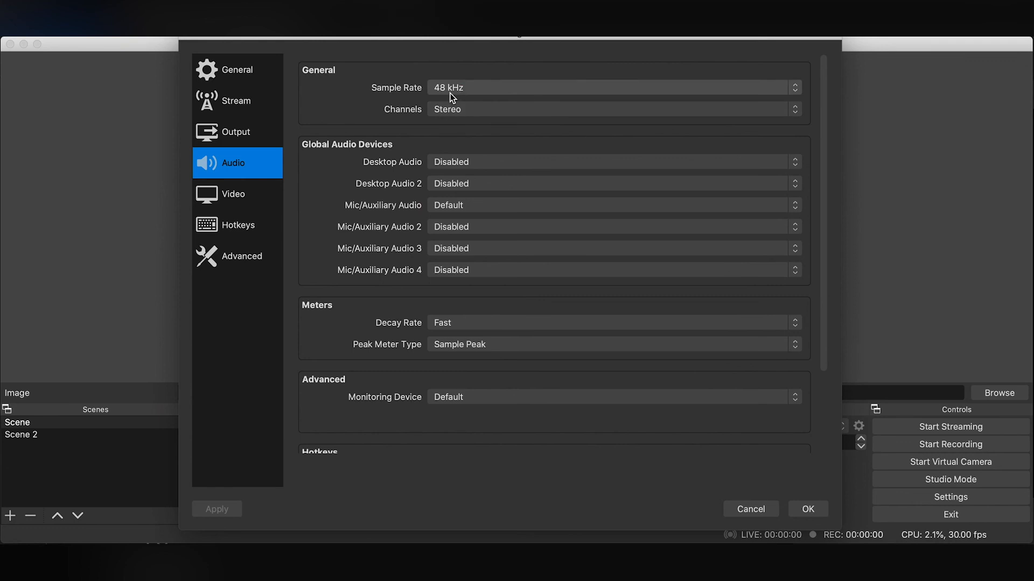
{"action": "left_click", "coordinate": [225, 196]}
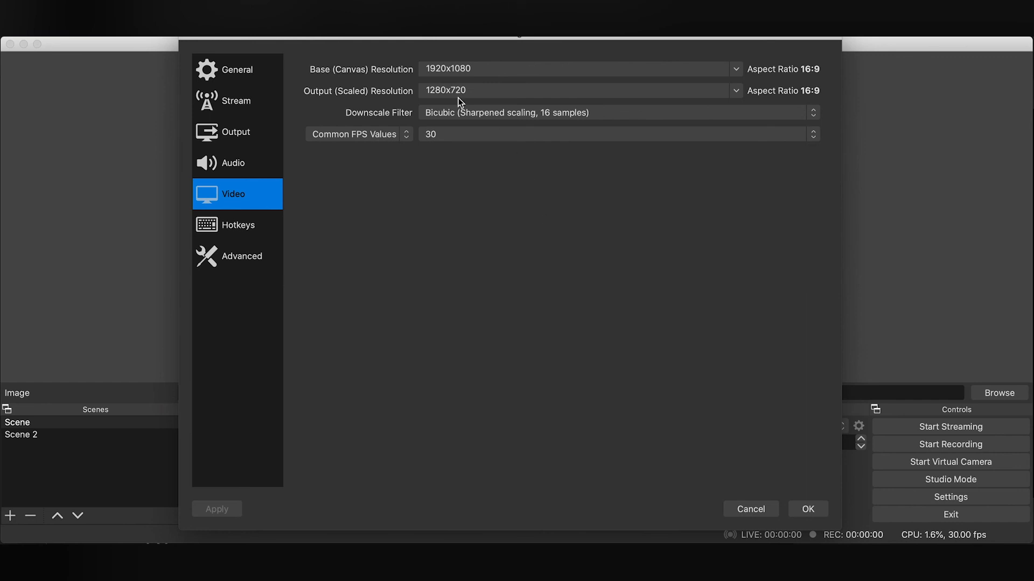
{"action": "left_click", "coordinate": [574, 138]}
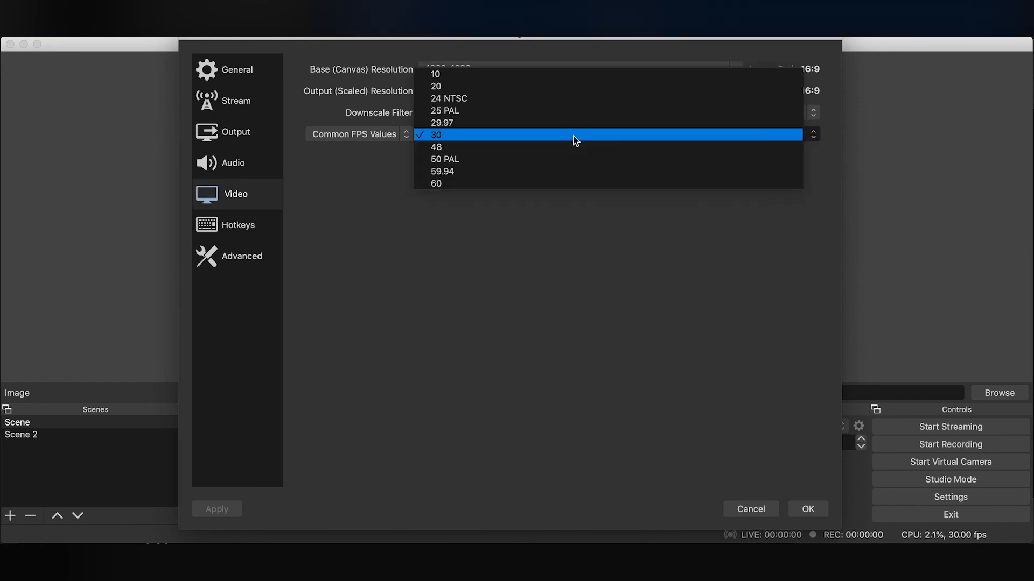
{"action": "left_click", "coordinate": [547, 136]}
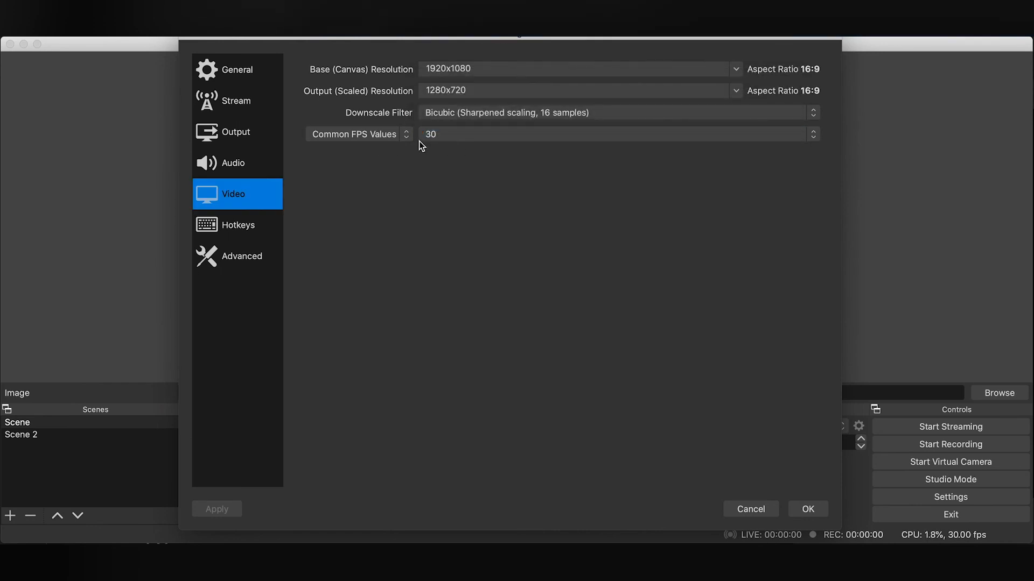
- Compare the common FPS options in the video settings again and choose 30
{"action": "left_click", "coordinate": [467, 139]}
{"action": "left_click", "coordinate": [474, 136]}
{"action": "left_click", "coordinate": [477, 140]}
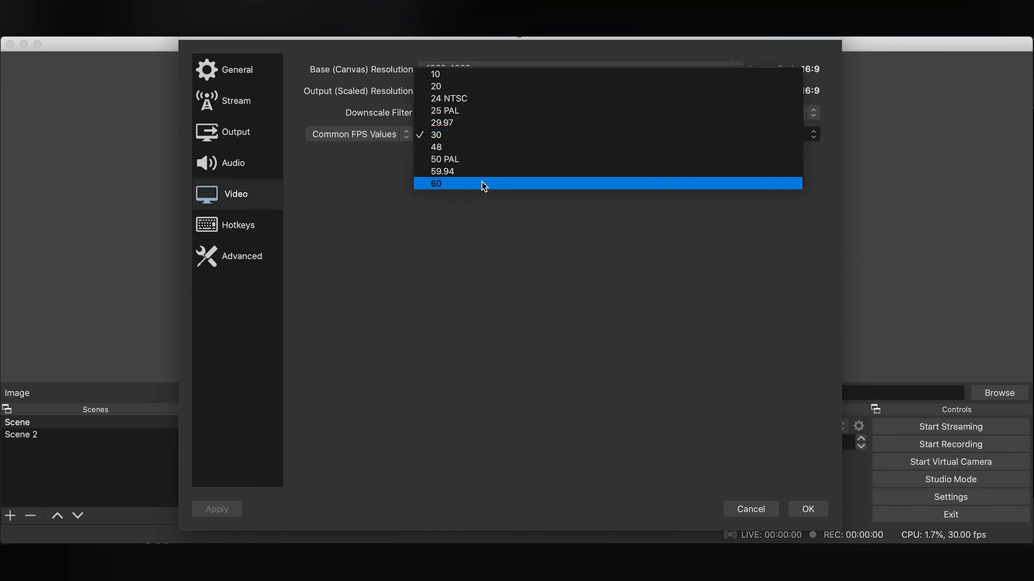
{"action": "left_click", "coordinate": [437, 135]}
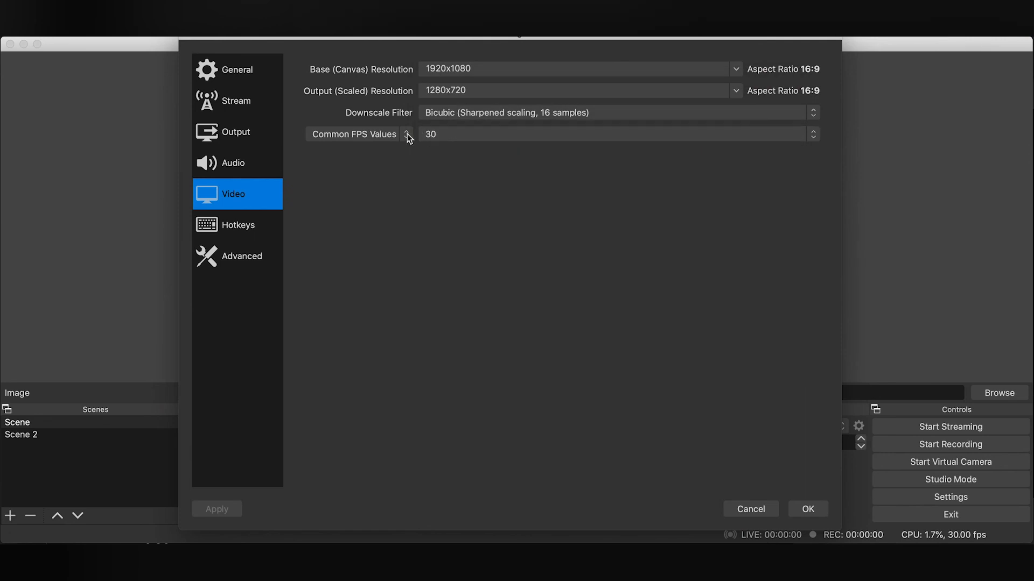
{"action": "left_click", "coordinate": [481, 133]}
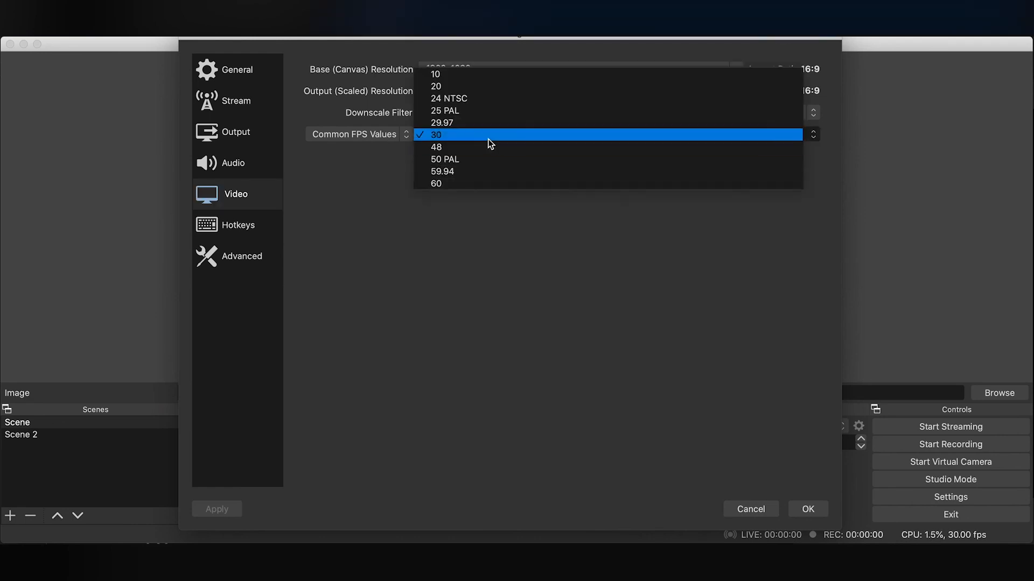
{"action": "left_click", "coordinate": [487, 139]}
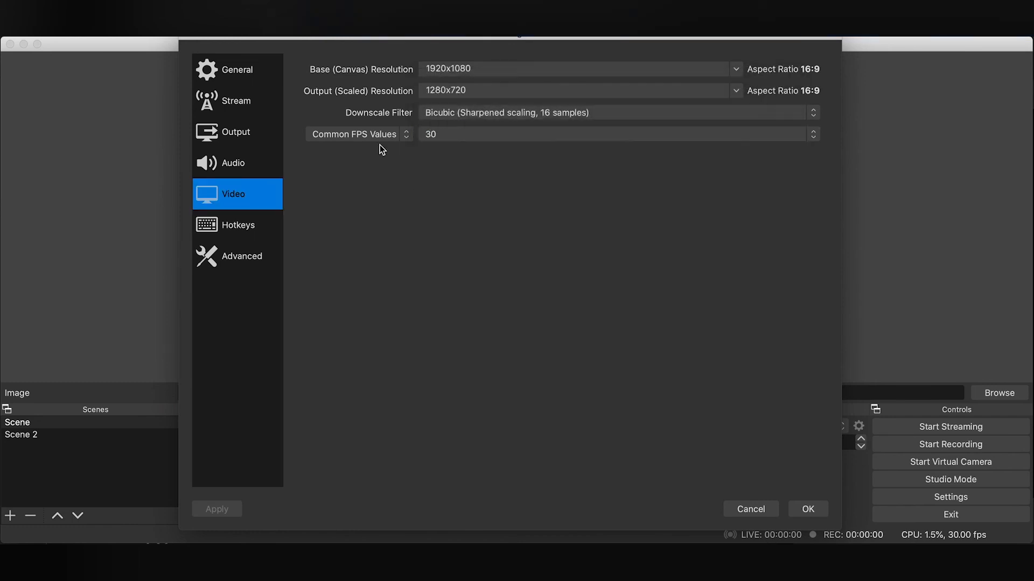
- Review the full list of hotkey settings and the advanced video, recording, stream delay and reconnect settings
{"action": "left_click", "coordinate": [246, 230]}
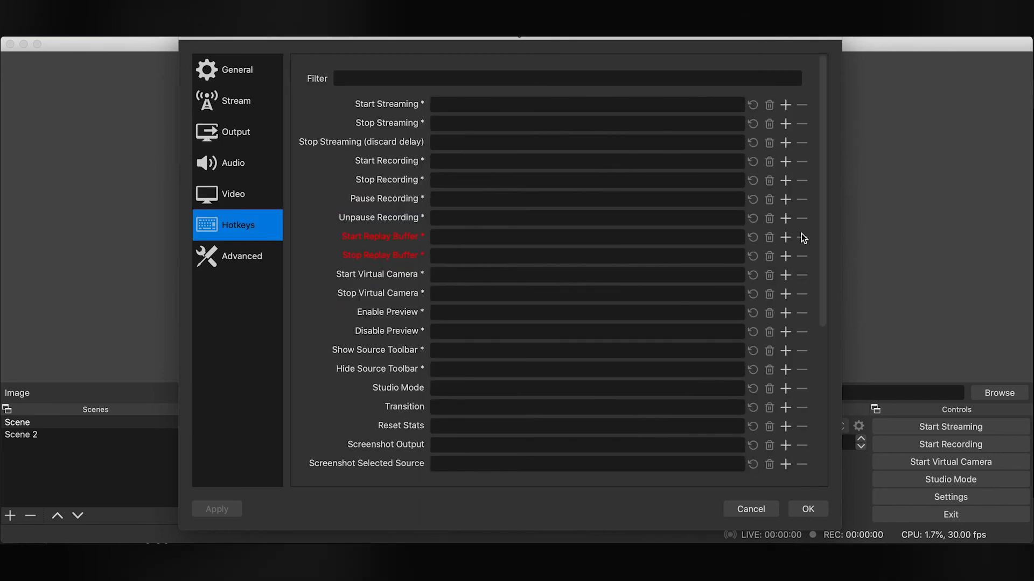
{"action": "scroll", "coordinate": [819, 191], "scroll_direction": "down", "scroll_amount": 5}
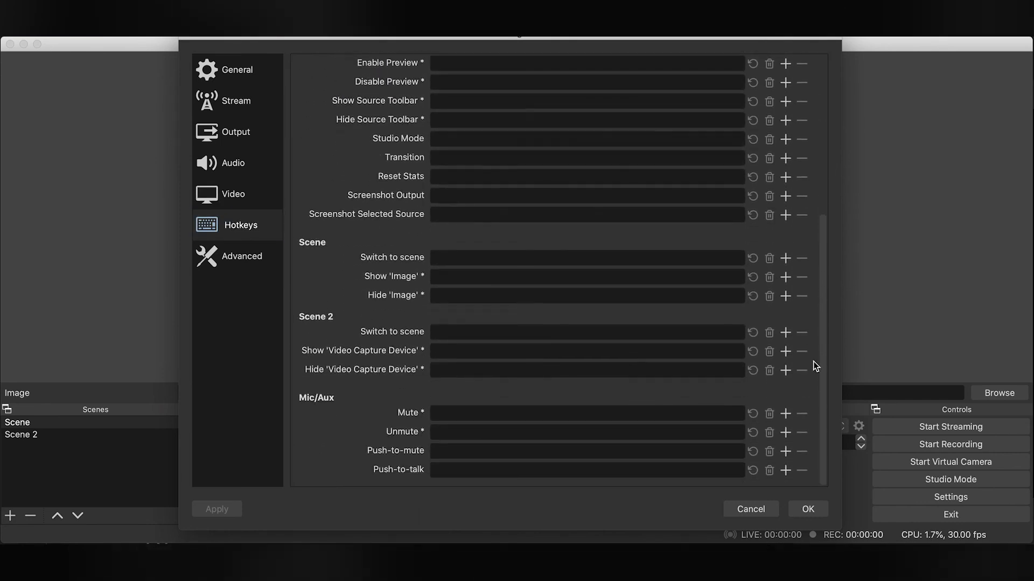
{"action": "scroll", "coordinate": [808, 249], "scroll_direction": "up", "scroll_amount": 5}
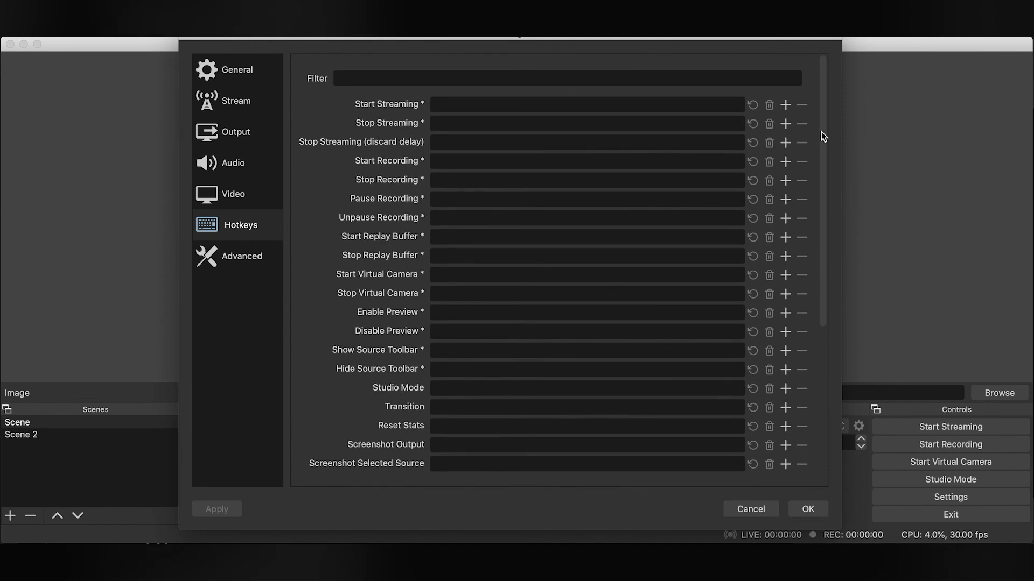
{"action": "left_click", "coordinate": [270, 253]}
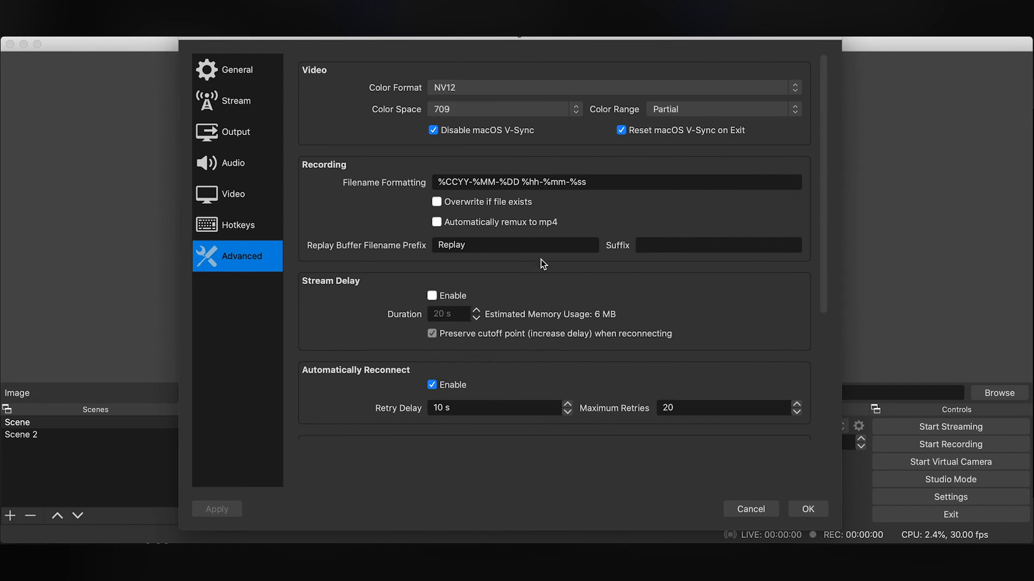
{"action": "left_click_drag", "start_coordinate": [823, 195], "coordinate": [822, 138]}
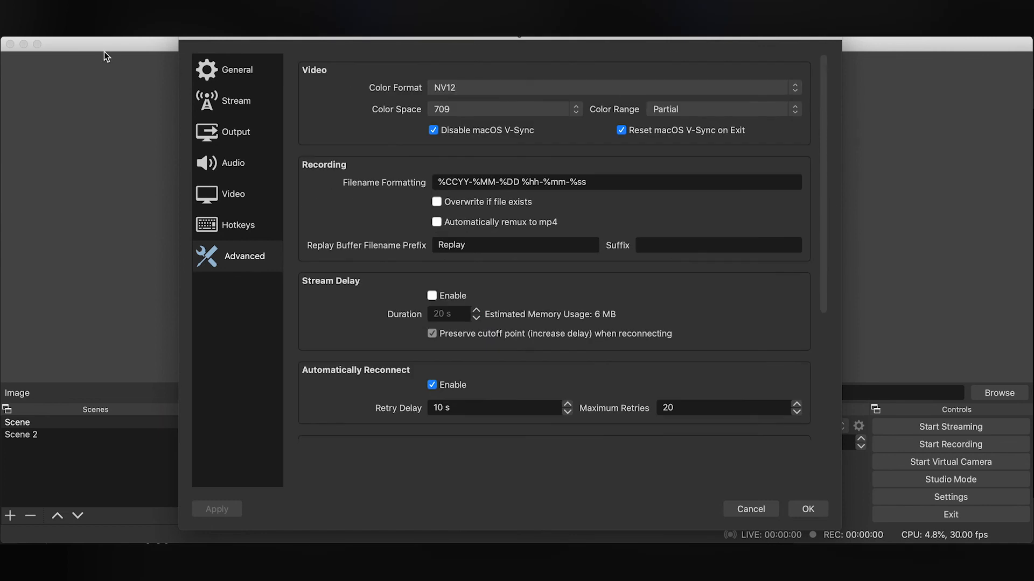
- Review the general settings and close the settings window without changing anything
{"action": "left_click", "coordinate": [227, 61]}
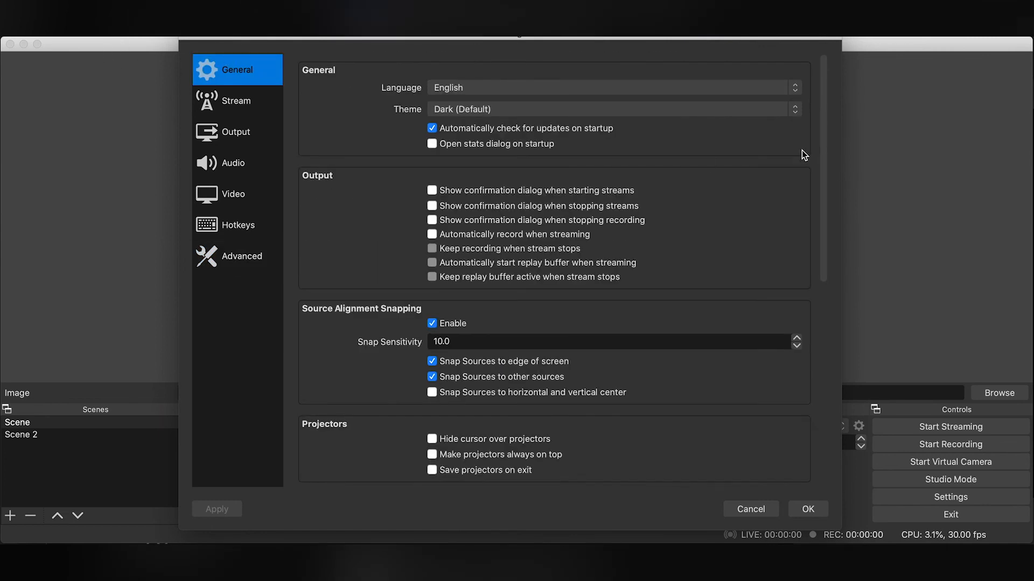
{"action": "left_click_drag", "start_coordinate": [821, 143], "coordinate": [784, 354]}
{"action": "left_click", "coordinate": [186, 36]}
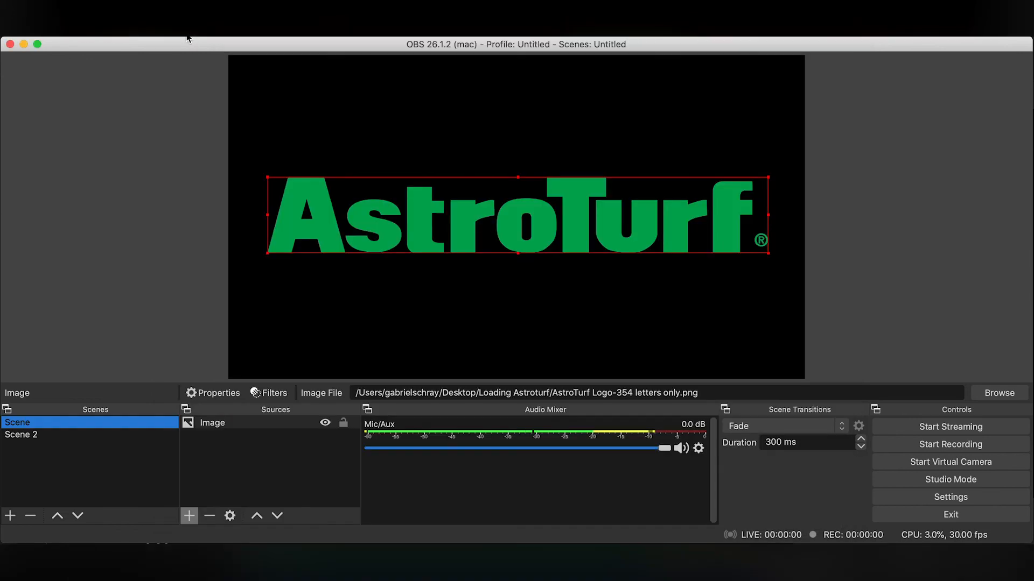
- Switch from the logo scene to Scene 2 with the video capture device
{"action": "left_click", "coordinate": [592, 468]}
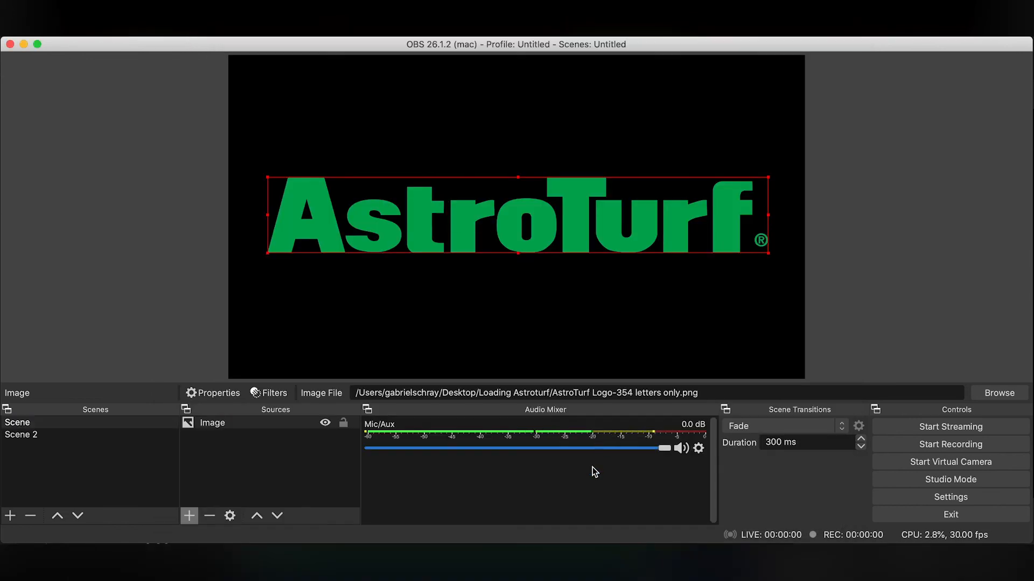
{"action": "left_click", "coordinate": [131, 435]}
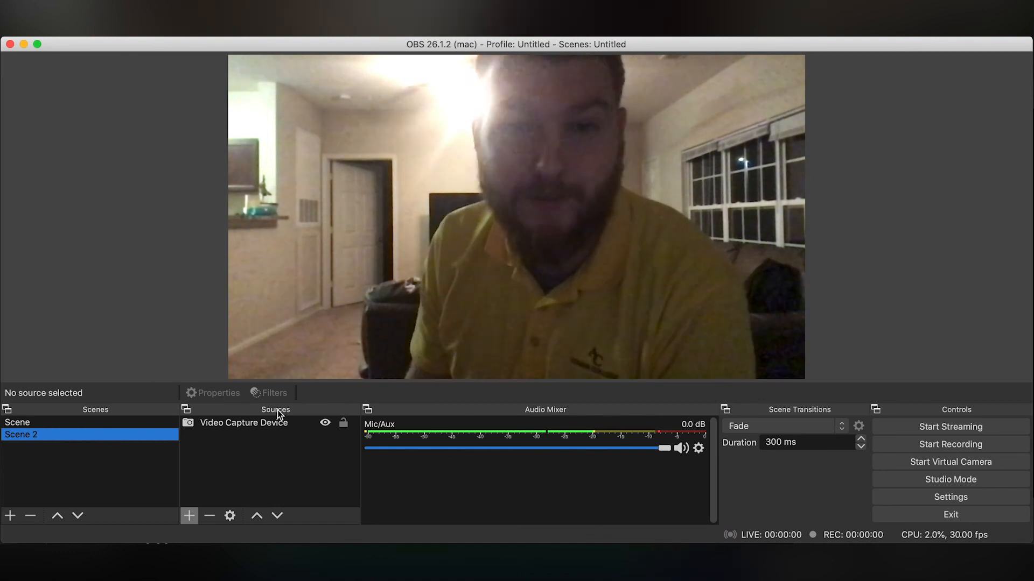